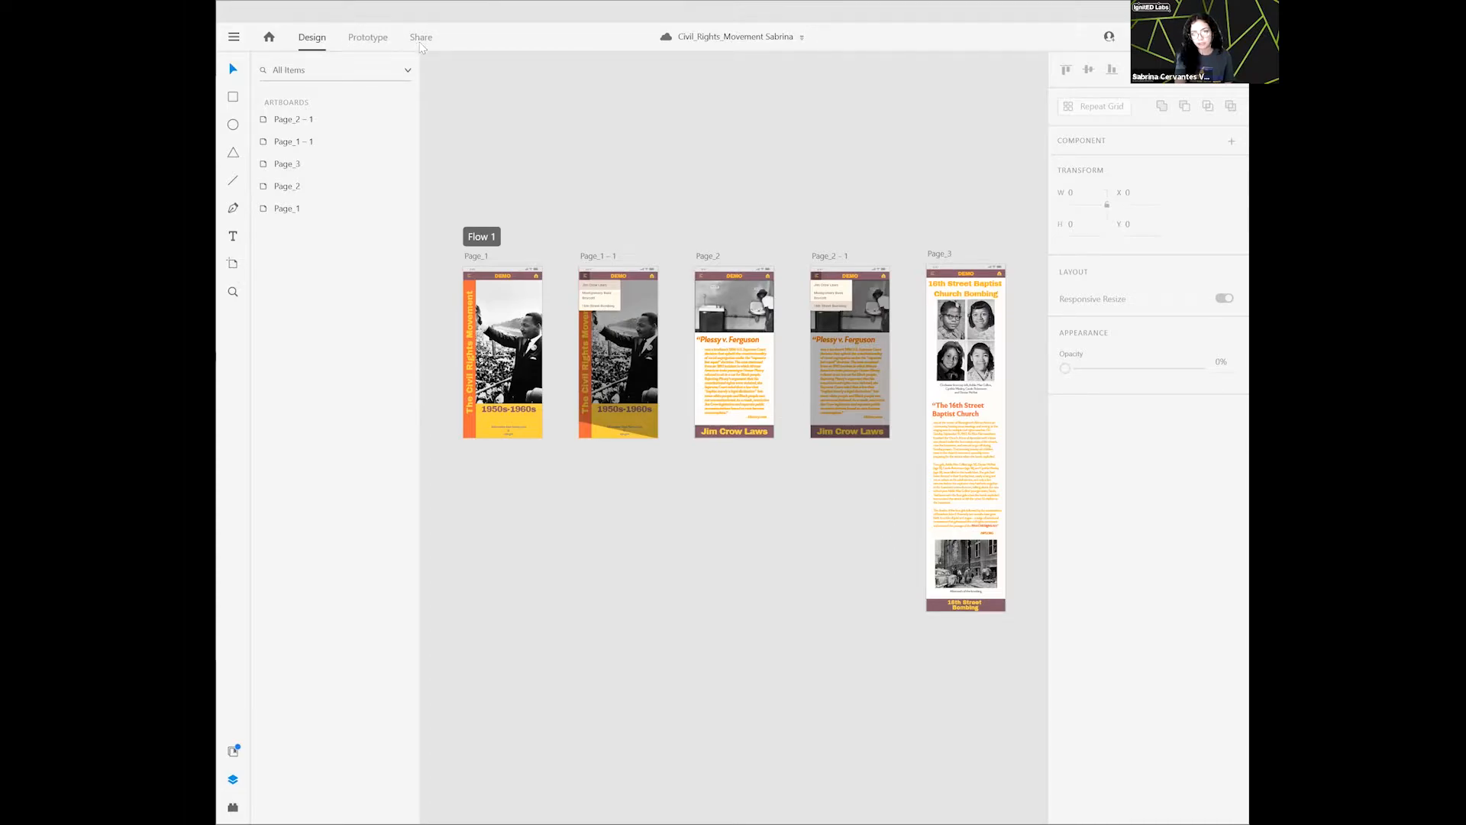
- Examine the existing prototype links of Page_1, Page_1 – 1, Page_2, Page_2 – 1 and Page_3 in prototype mode
{"action": "left_click", "coordinate": [365, 42]}
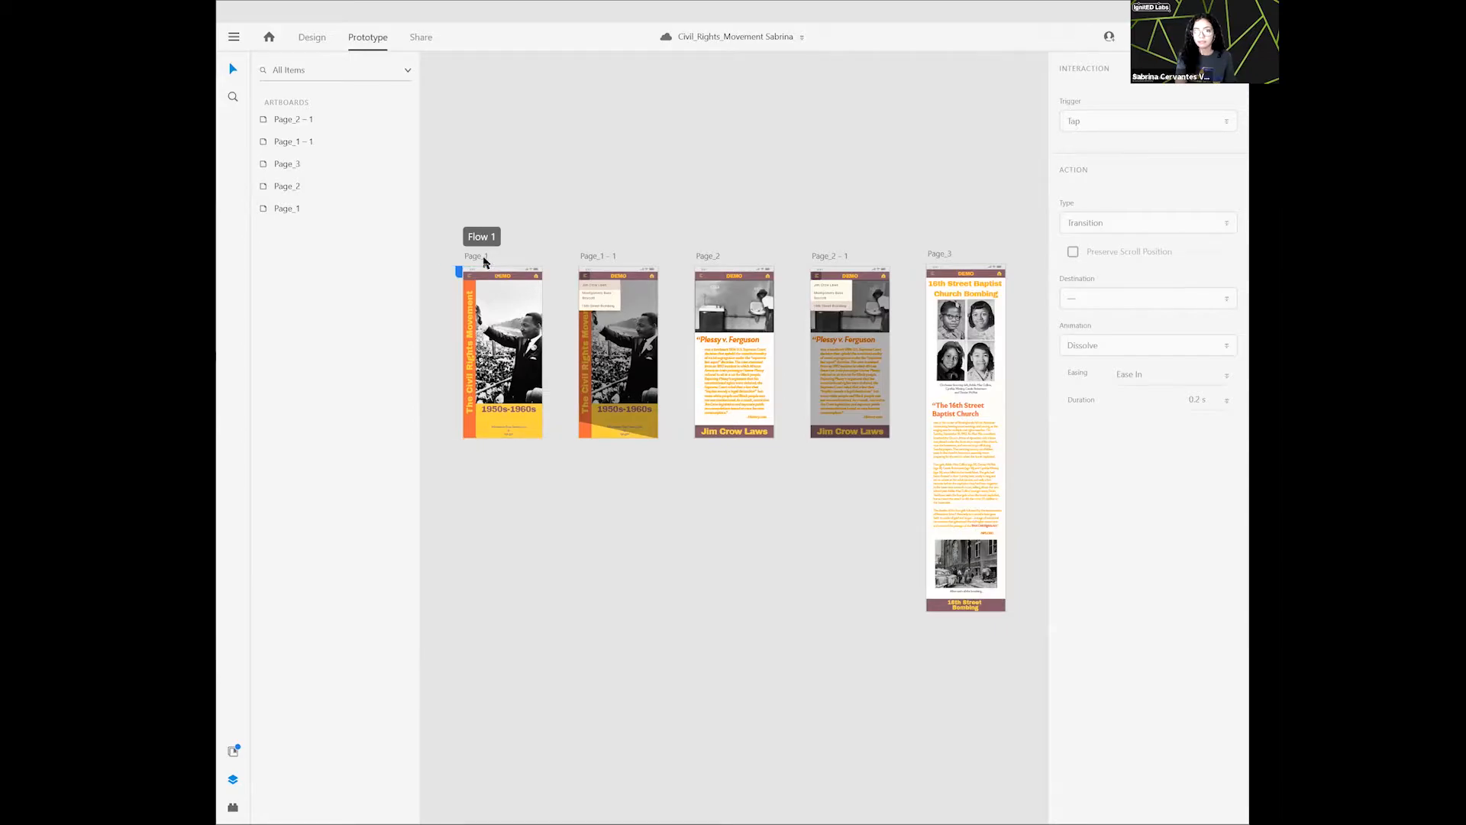
{"action": "left_click", "coordinate": [494, 271]}
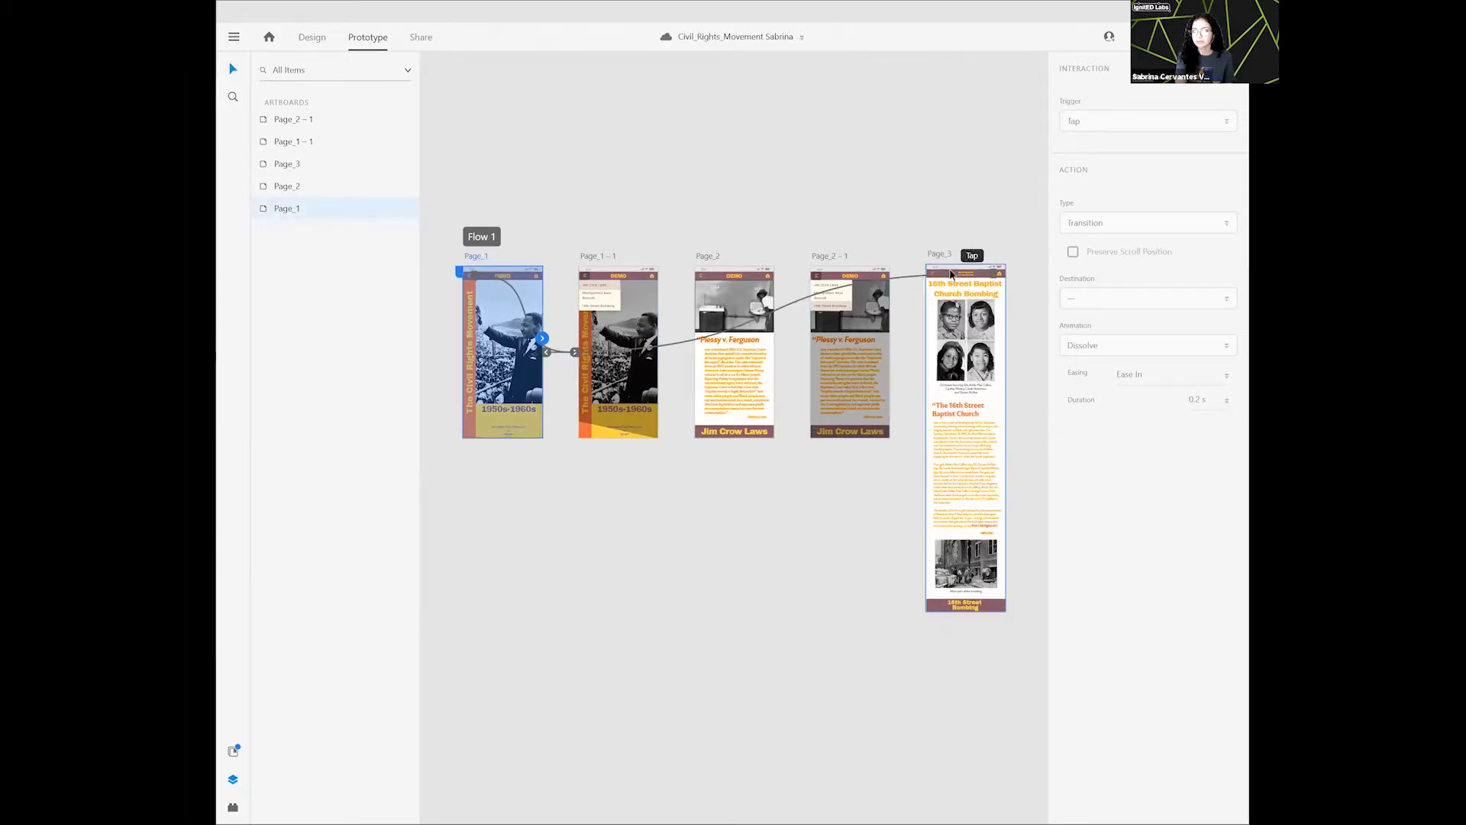
{"action": "left_click", "coordinate": [588, 261]}
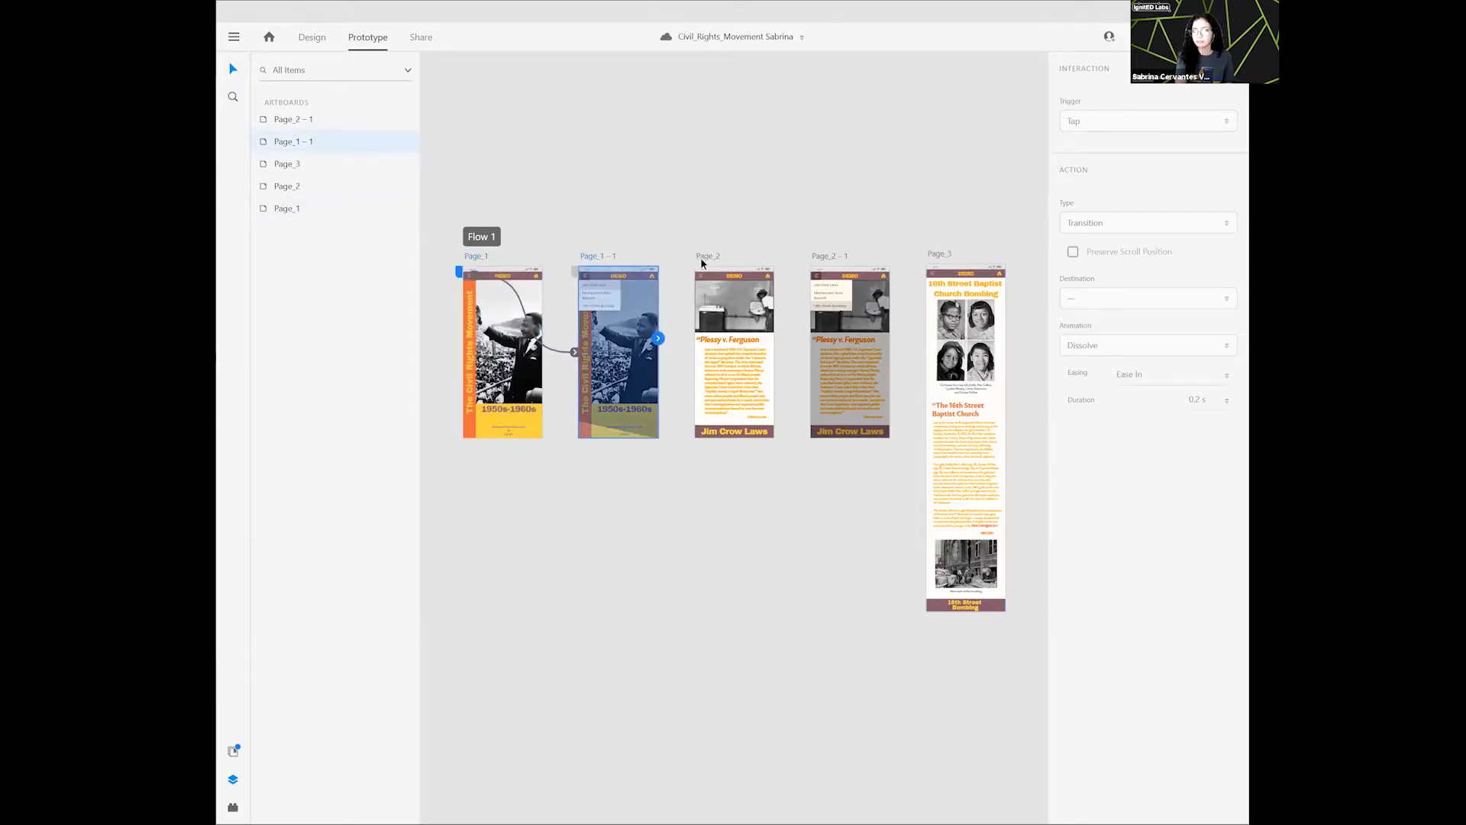
{"action": "left_click", "coordinate": [702, 259]}
{"action": "left_click", "coordinate": [827, 260]}
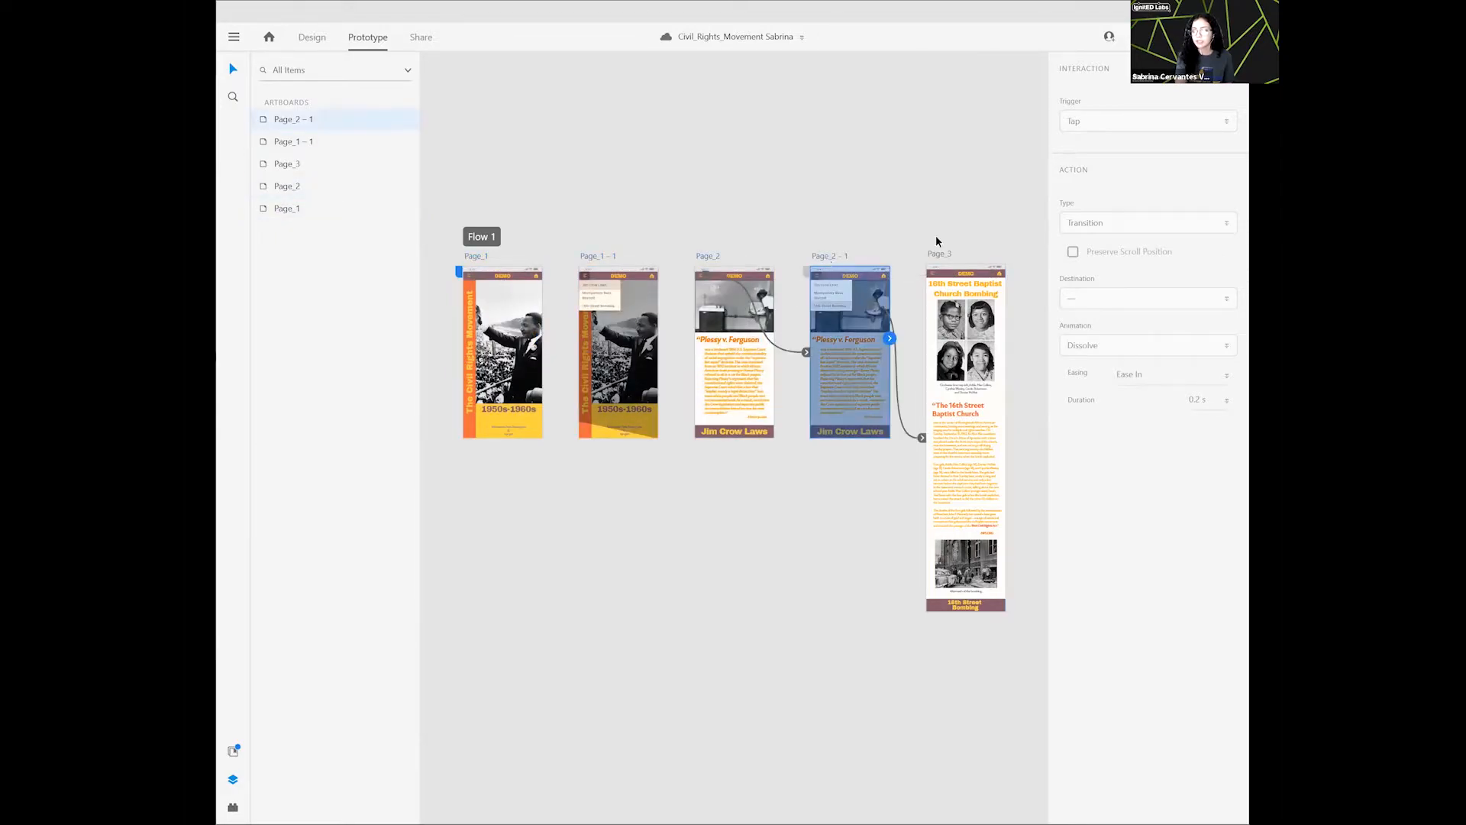
{"action": "left_click", "coordinate": [950, 254]}
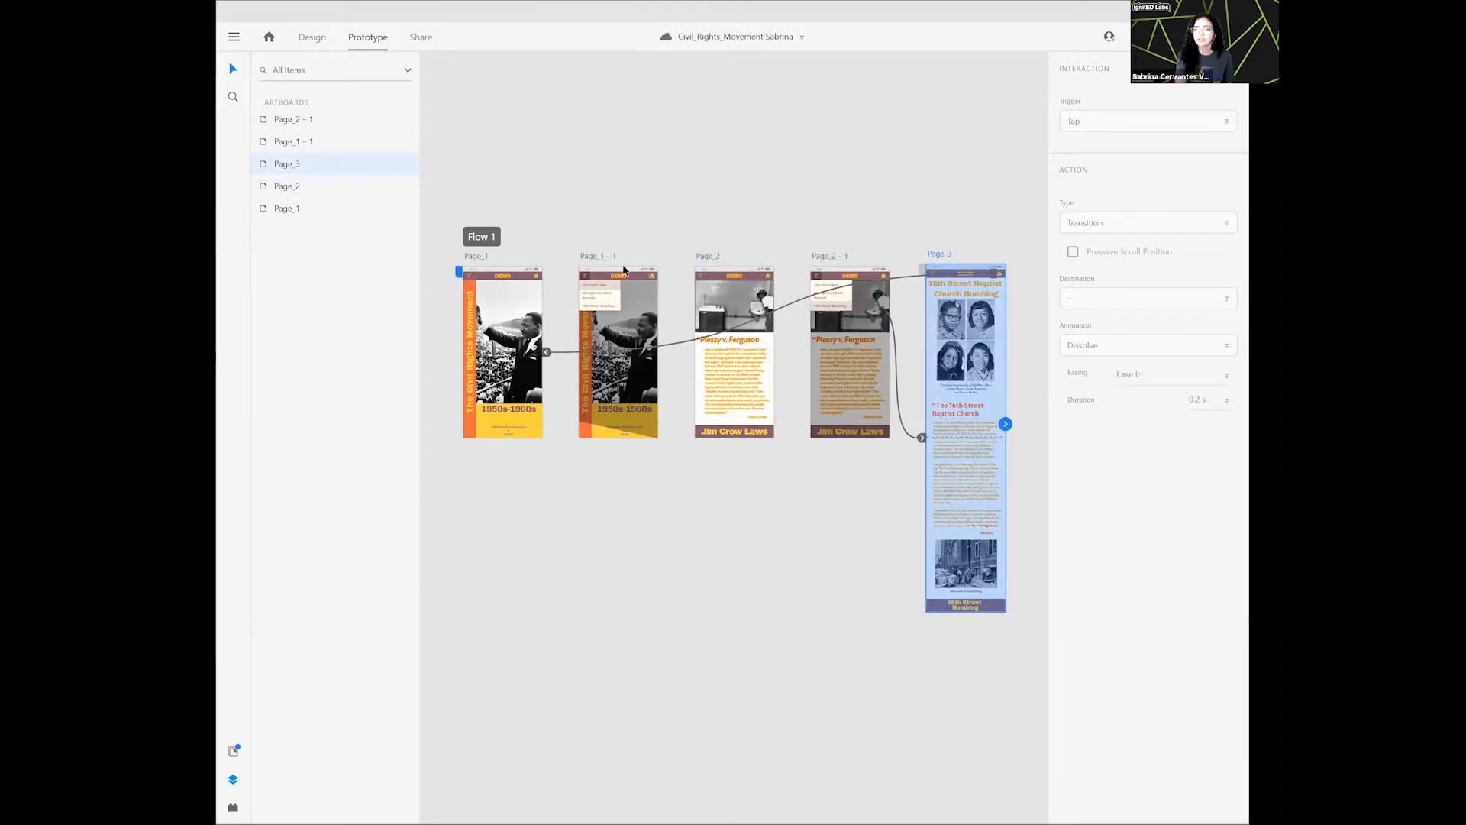
{"action": "left_click", "coordinate": [612, 258]}
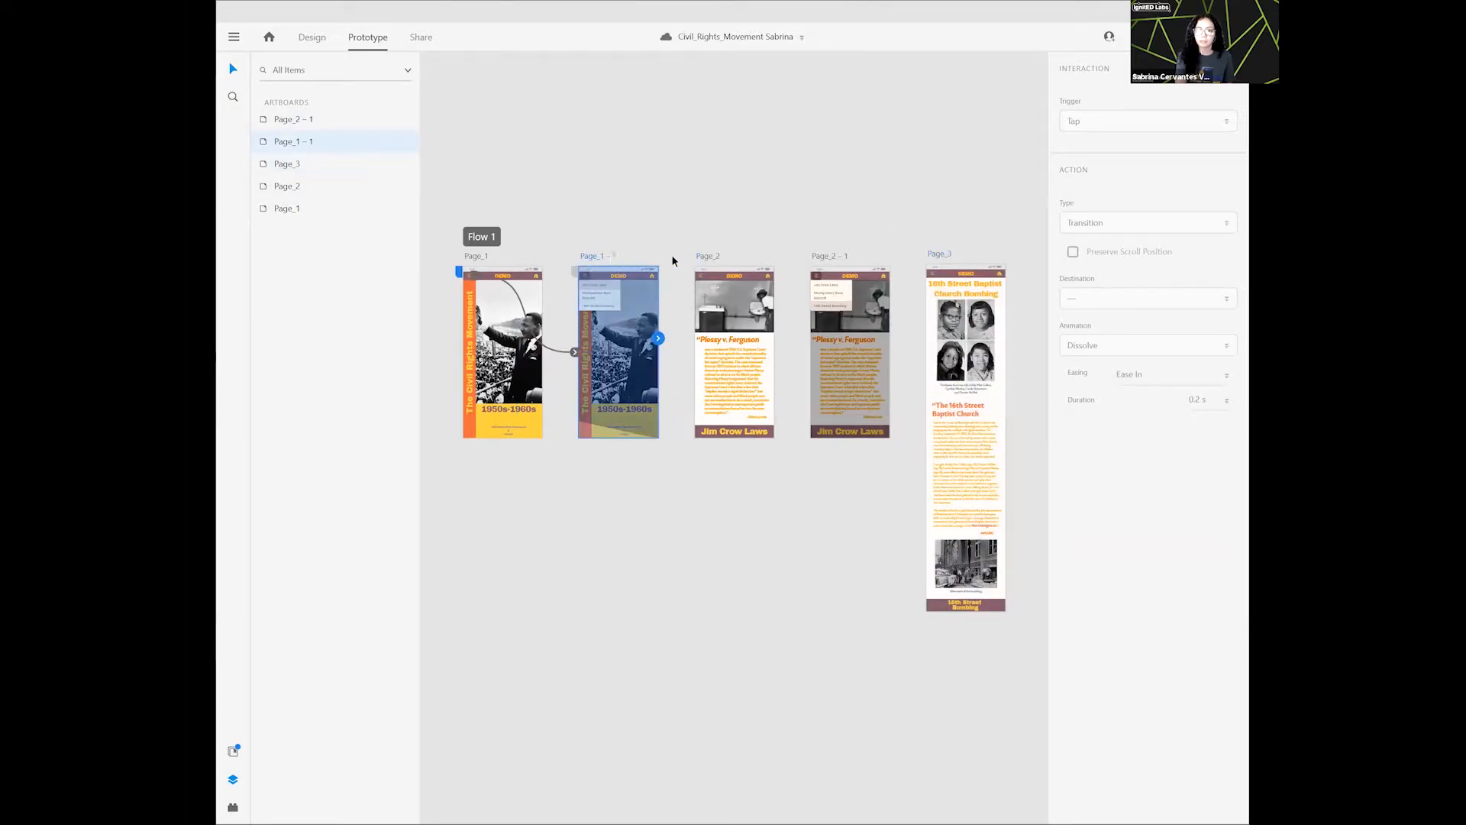
{"action": "left_click", "coordinate": [711, 260]}
{"action": "left_click", "coordinate": [603, 258]}
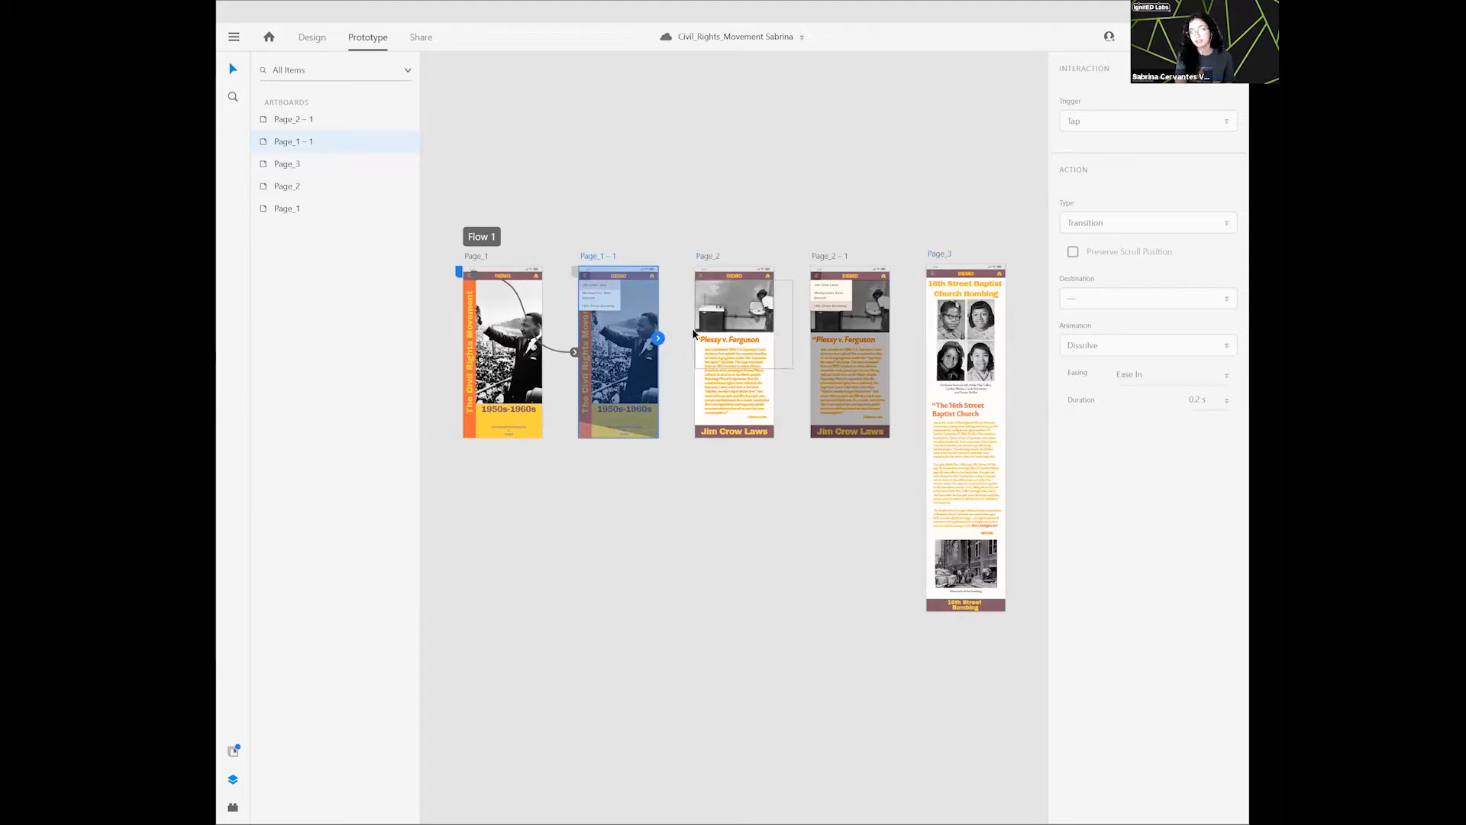
{"action": "left_click", "coordinate": [644, 242]}
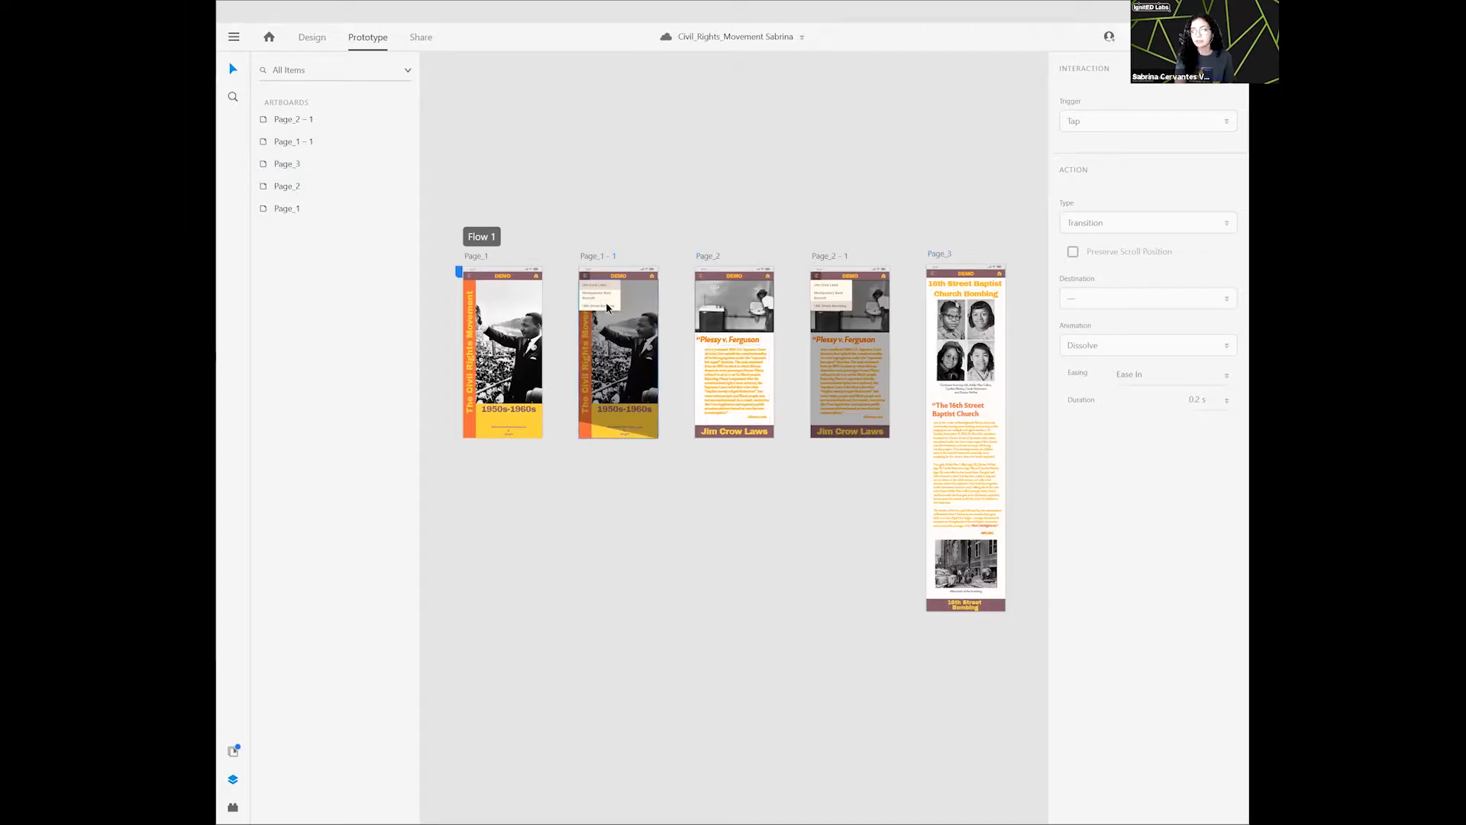
- Link the Jim Crow Laws menu item on Page_1 – 1 to Page_2 with a tap-triggered transition
{"action": "scroll", "coordinate": [608, 307], "scroll_direction": "up", "scroll_amount": 2}
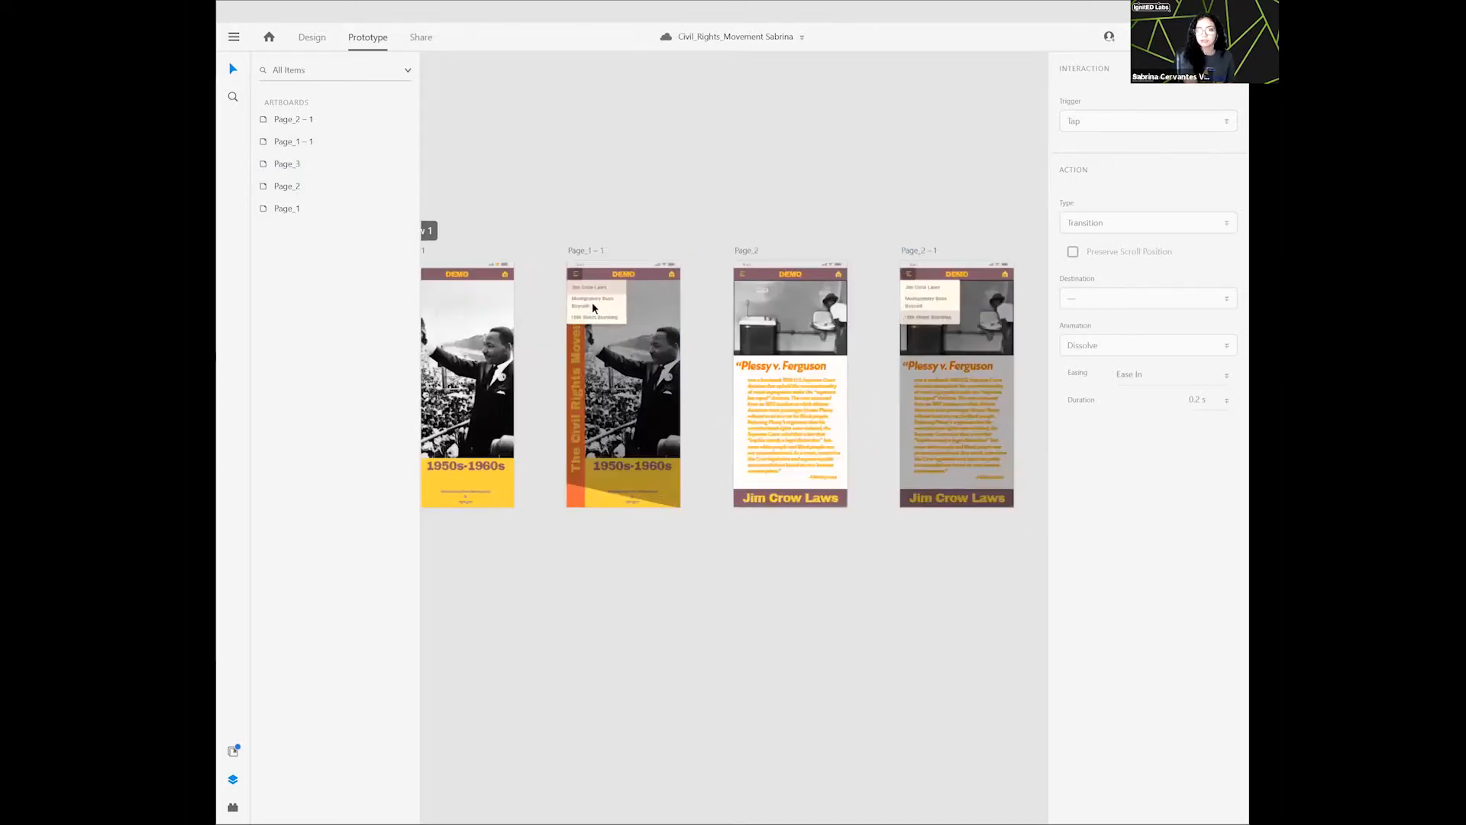
{"action": "scroll", "coordinate": [594, 308], "scroll_direction": "up", "scroll_amount": 1}
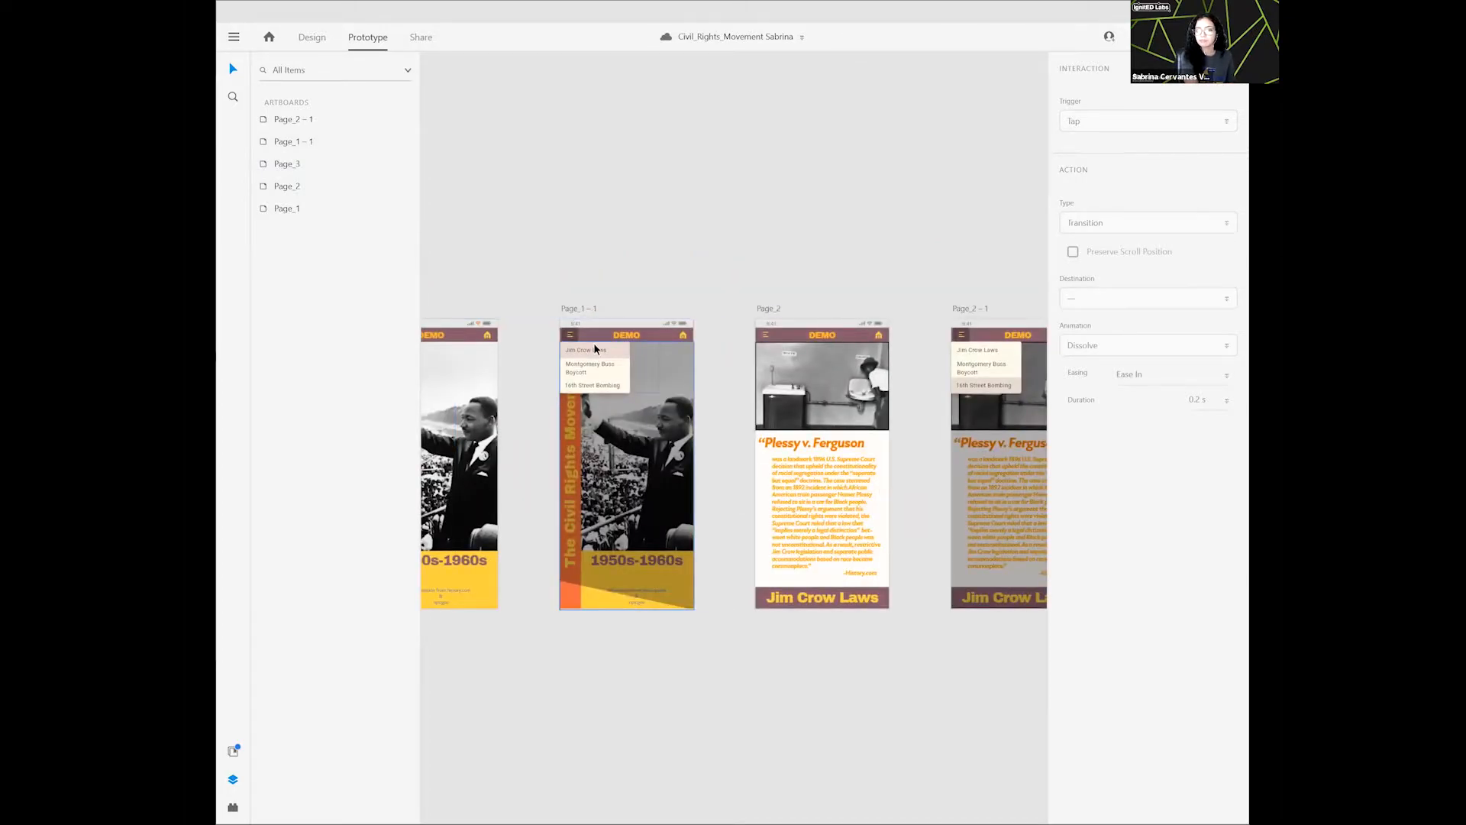
{"action": "scroll", "coordinate": [595, 349], "scroll_direction": "up", "scroll_amount": 2}
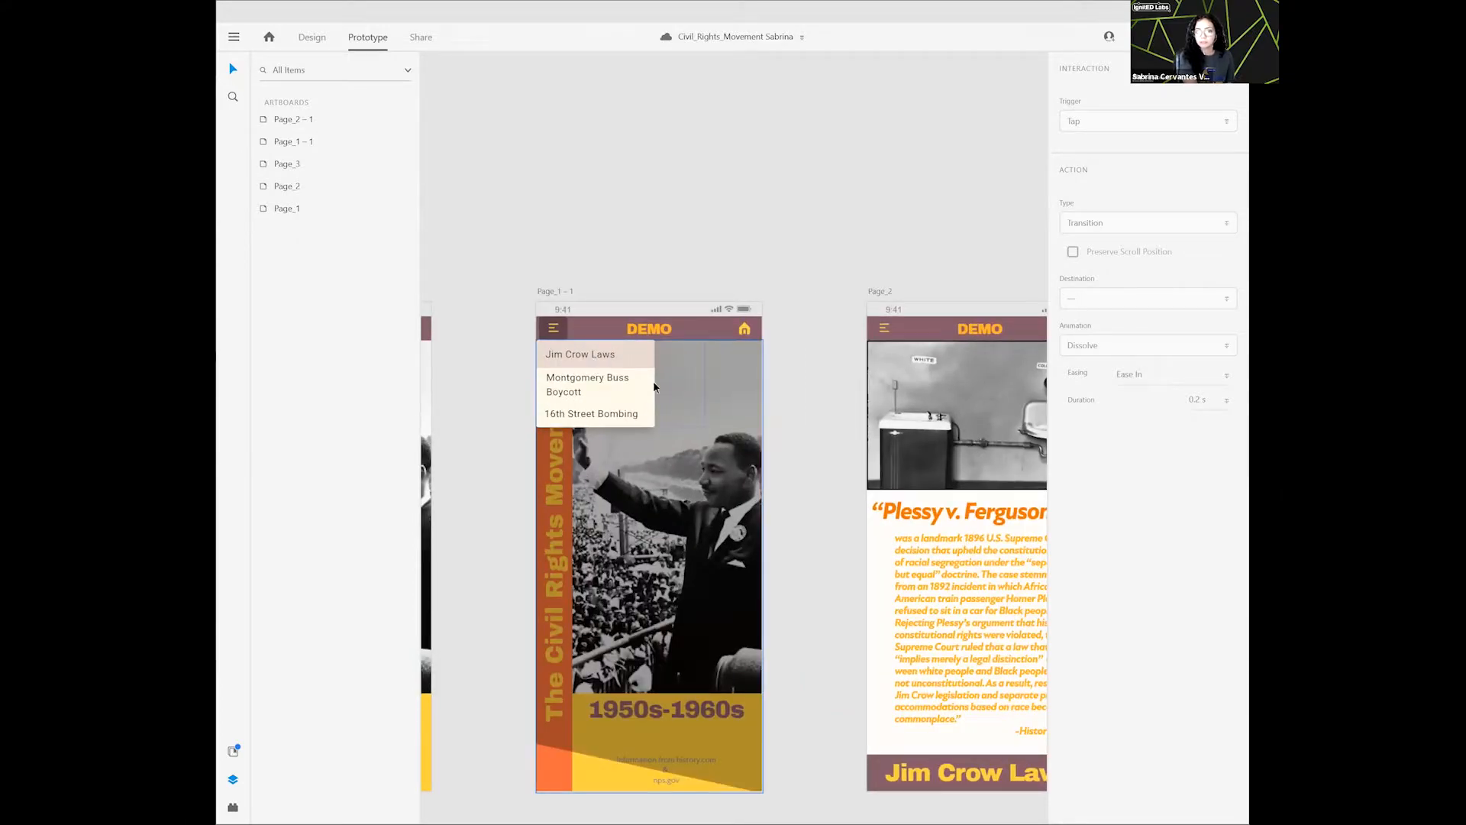
{"action": "left_click", "coordinate": [806, 528]}
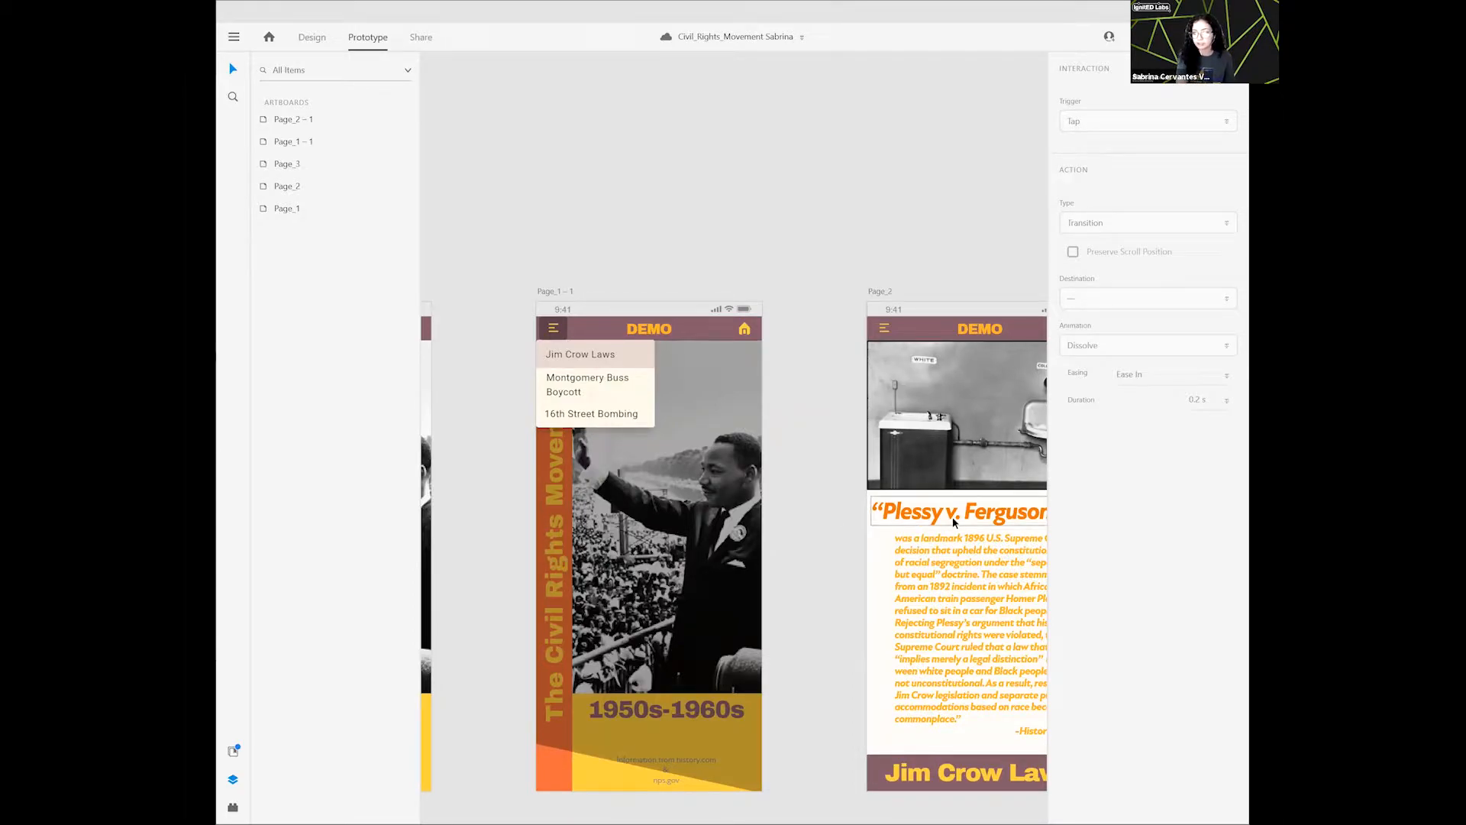
{"action": "left_click", "coordinate": [620, 362]}
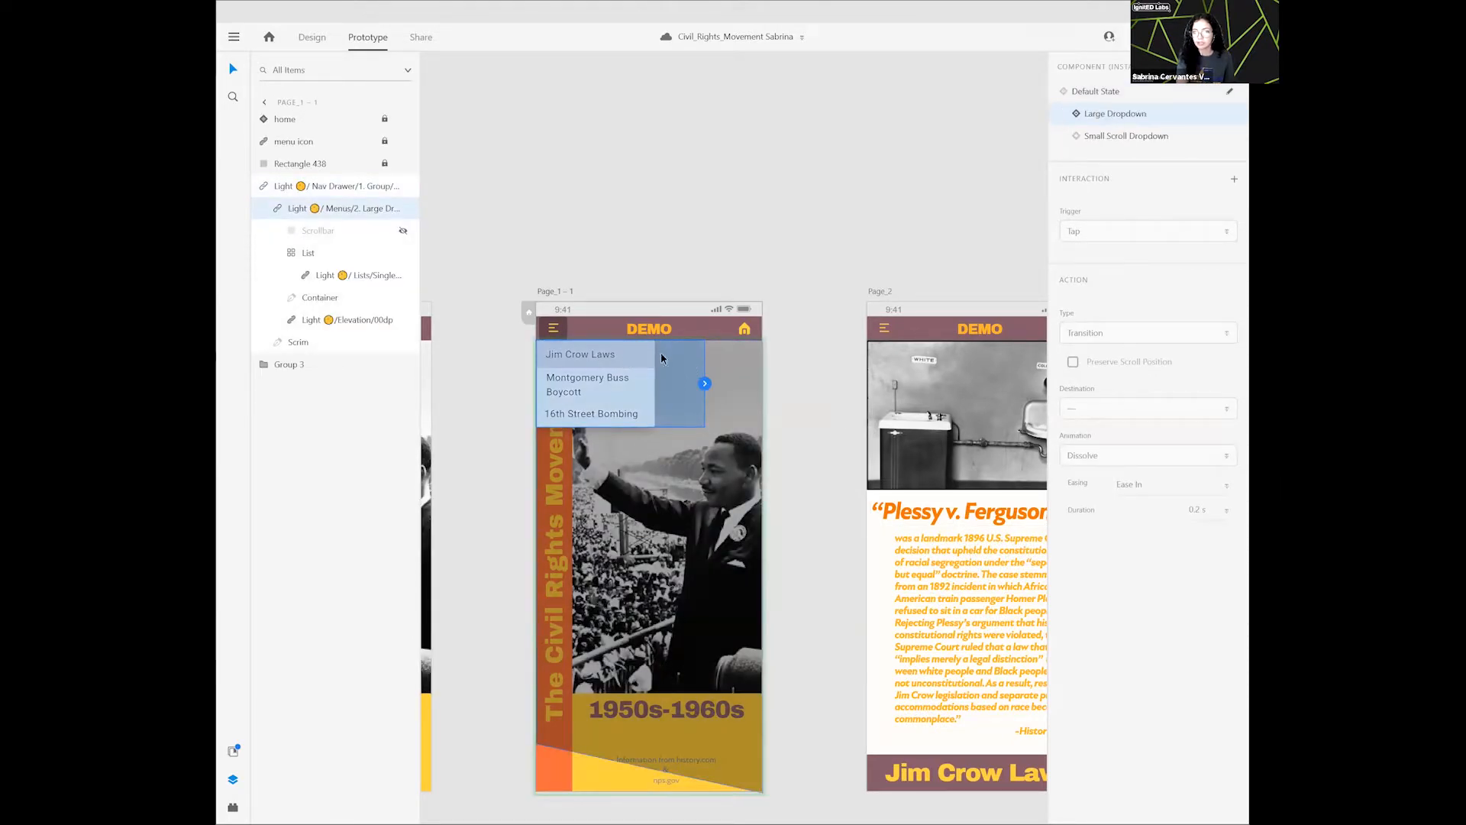
{"action": "double_click", "coordinate": [620, 366]}
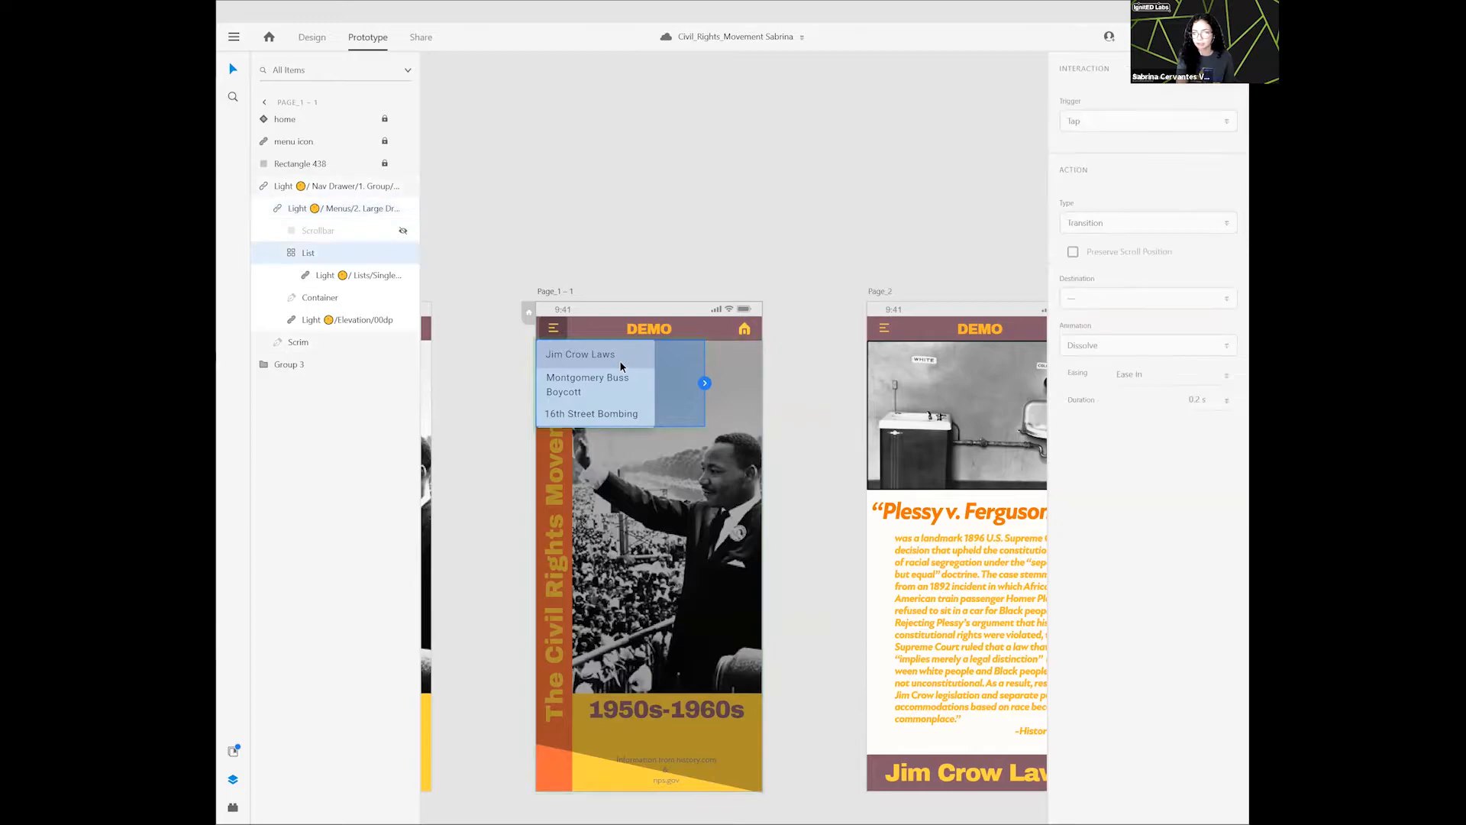
{"action": "double_click", "coordinate": [617, 365]}
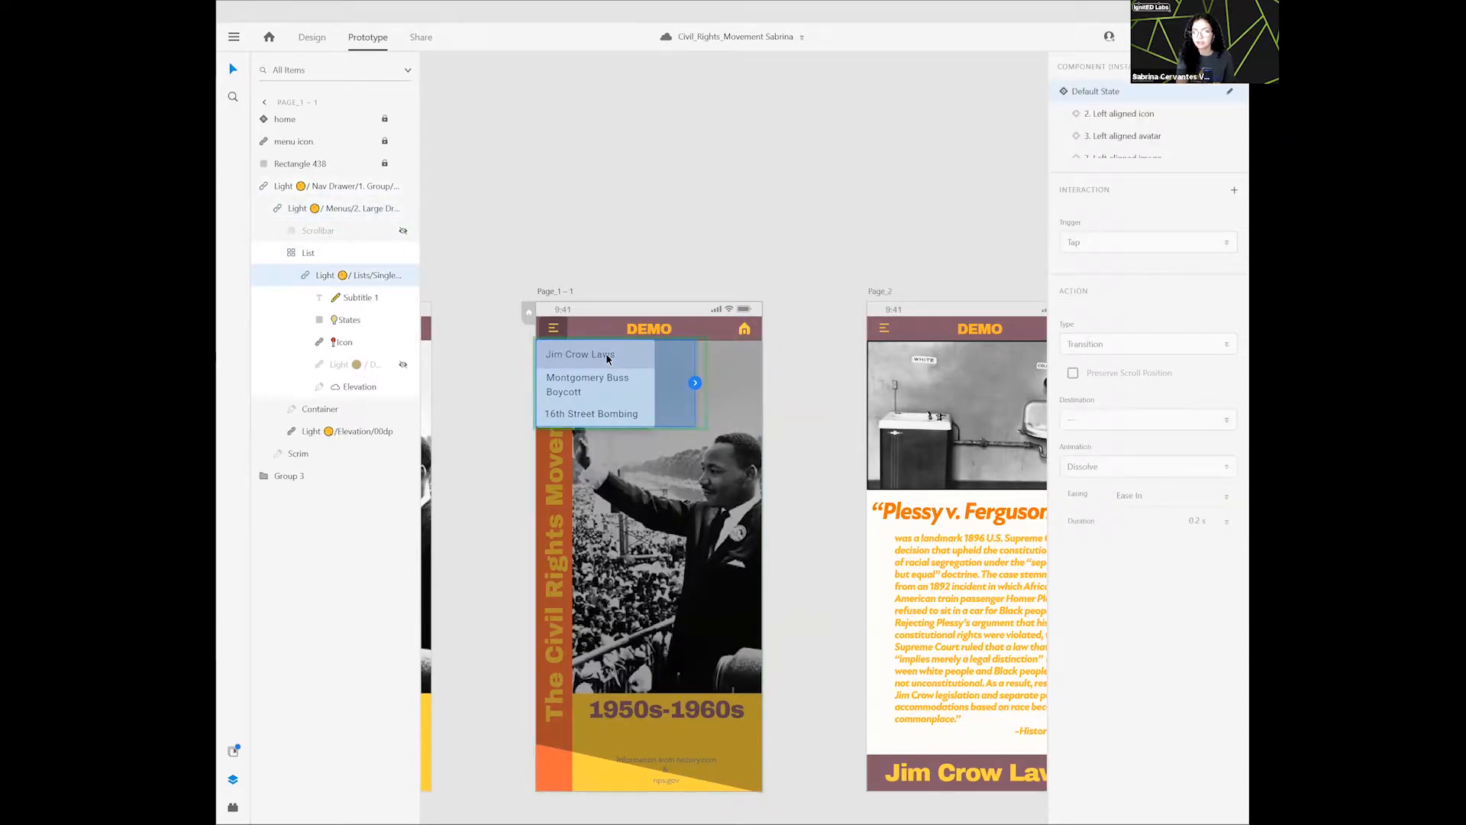
{"action": "double_click", "coordinate": [608, 359]}
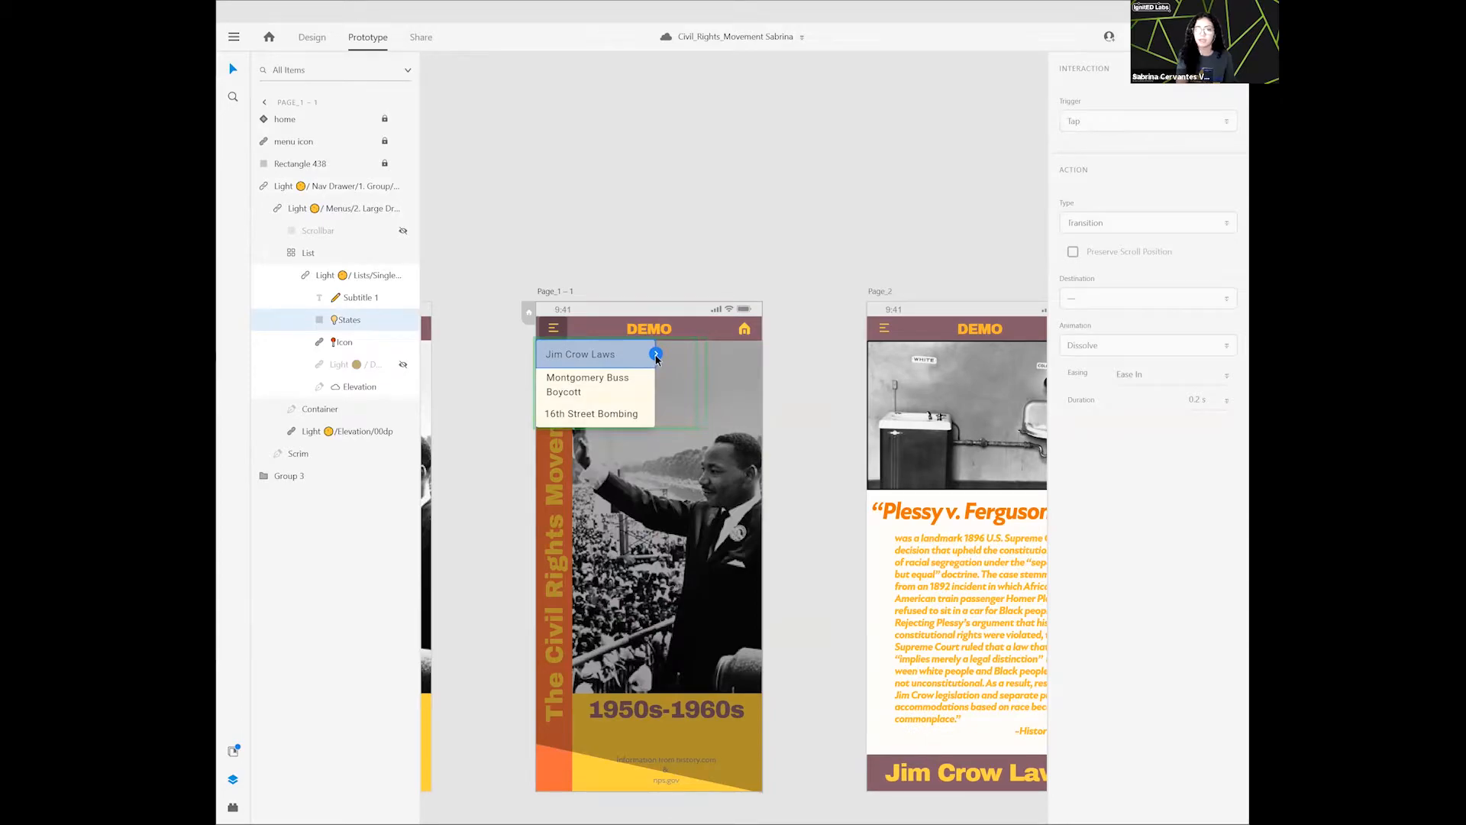
{"action": "left_click_drag", "start_coordinate": [656, 355], "coordinate": [882, 516]}
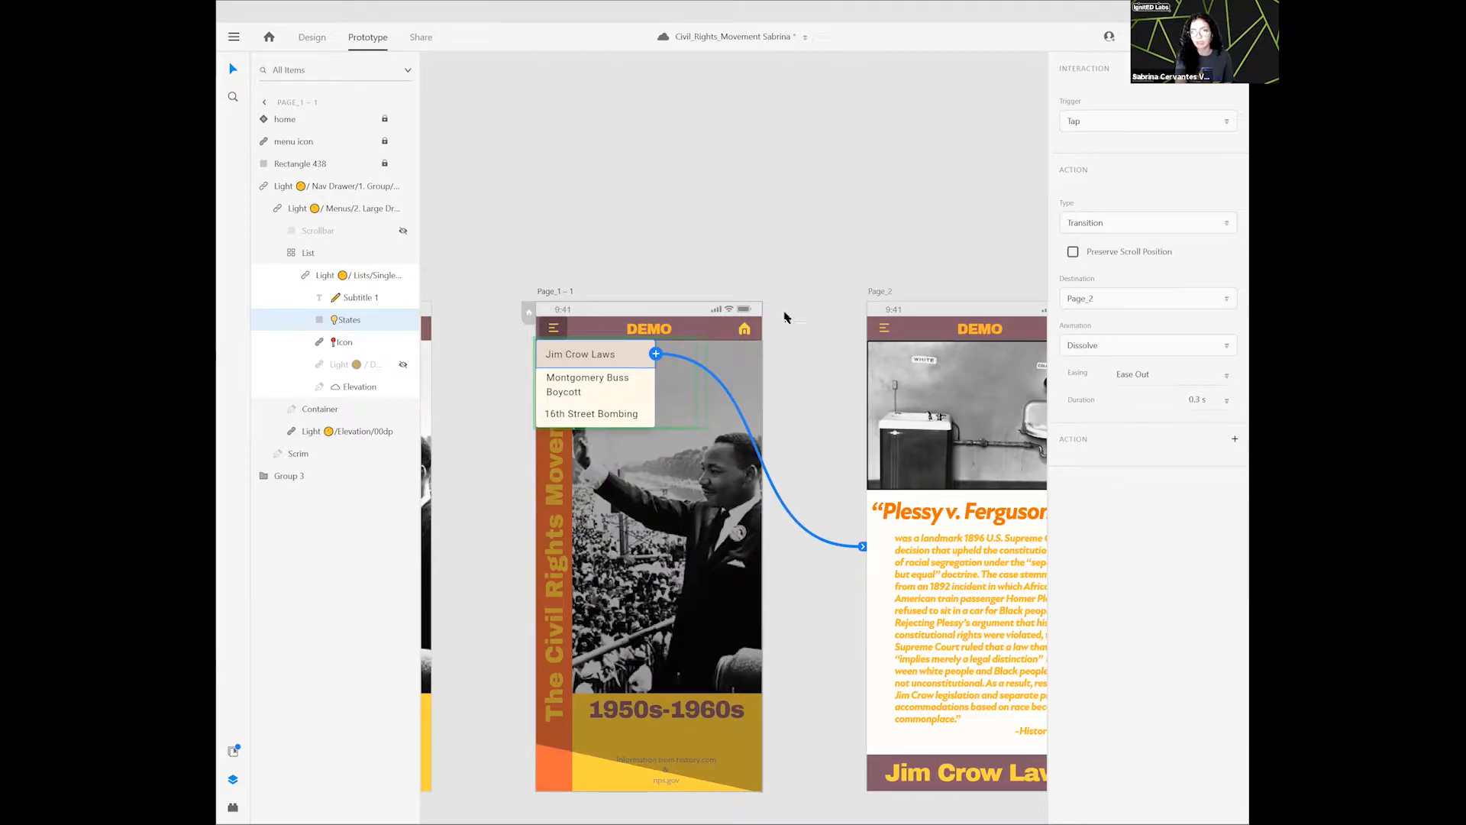
{"action": "left_click", "coordinate": [787, 209]}
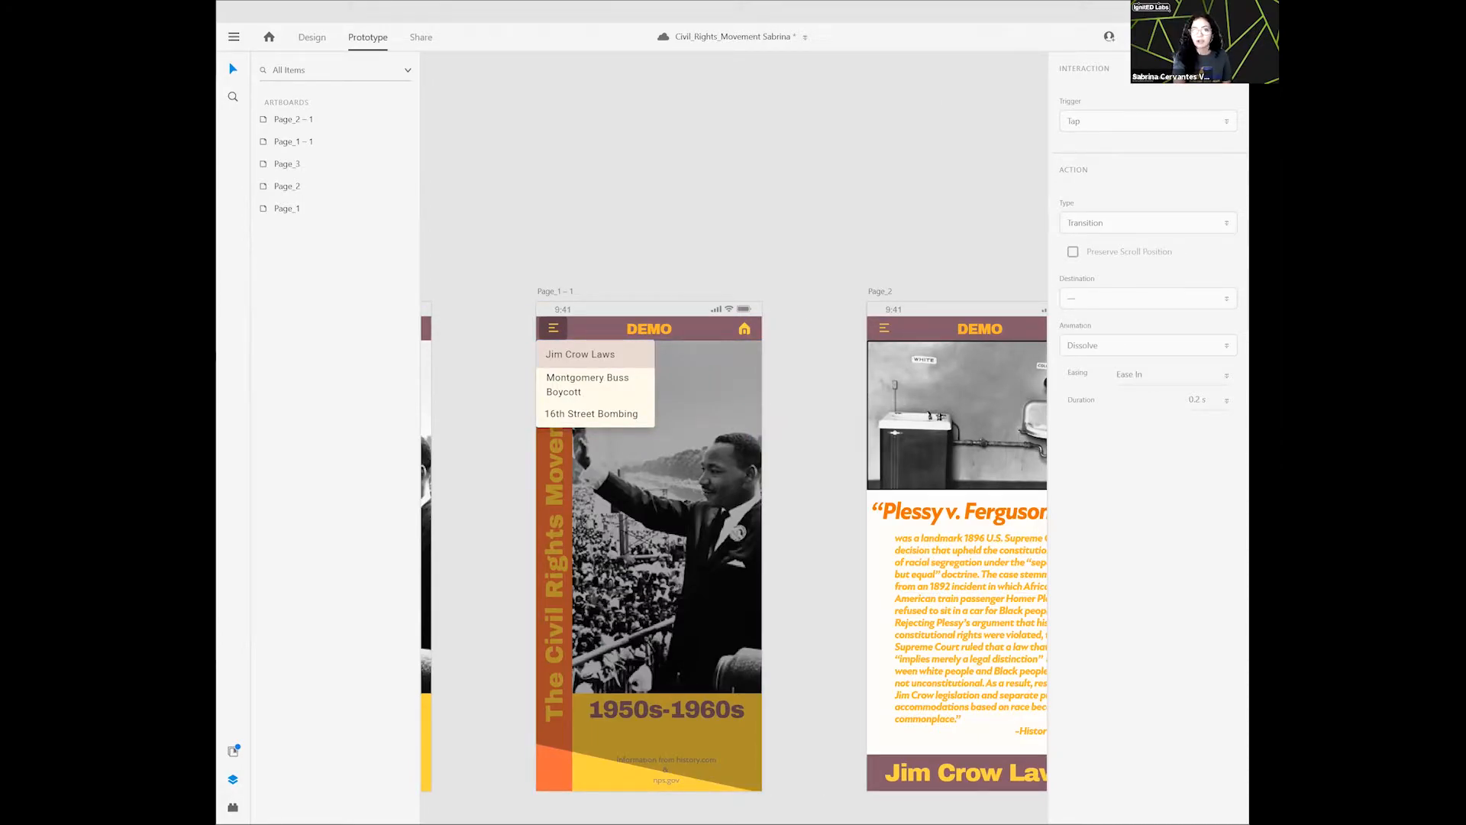
- Fit all artboards in view and return from prototype mode to design mode
{"action": "left_click", "coordinate": [1227, 37]}
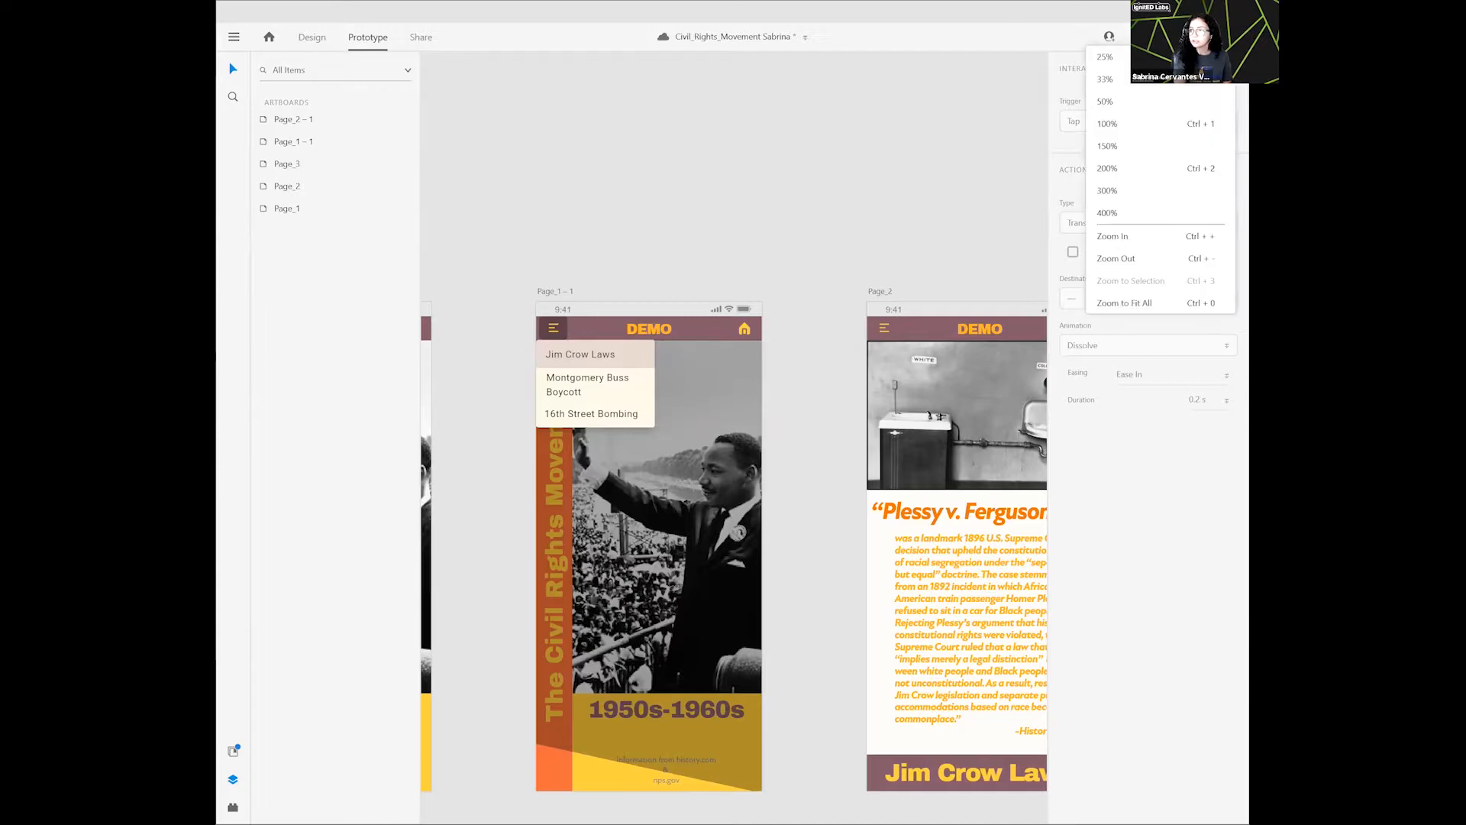
{"action": "left_click", "coordinate": [1196, 302]}
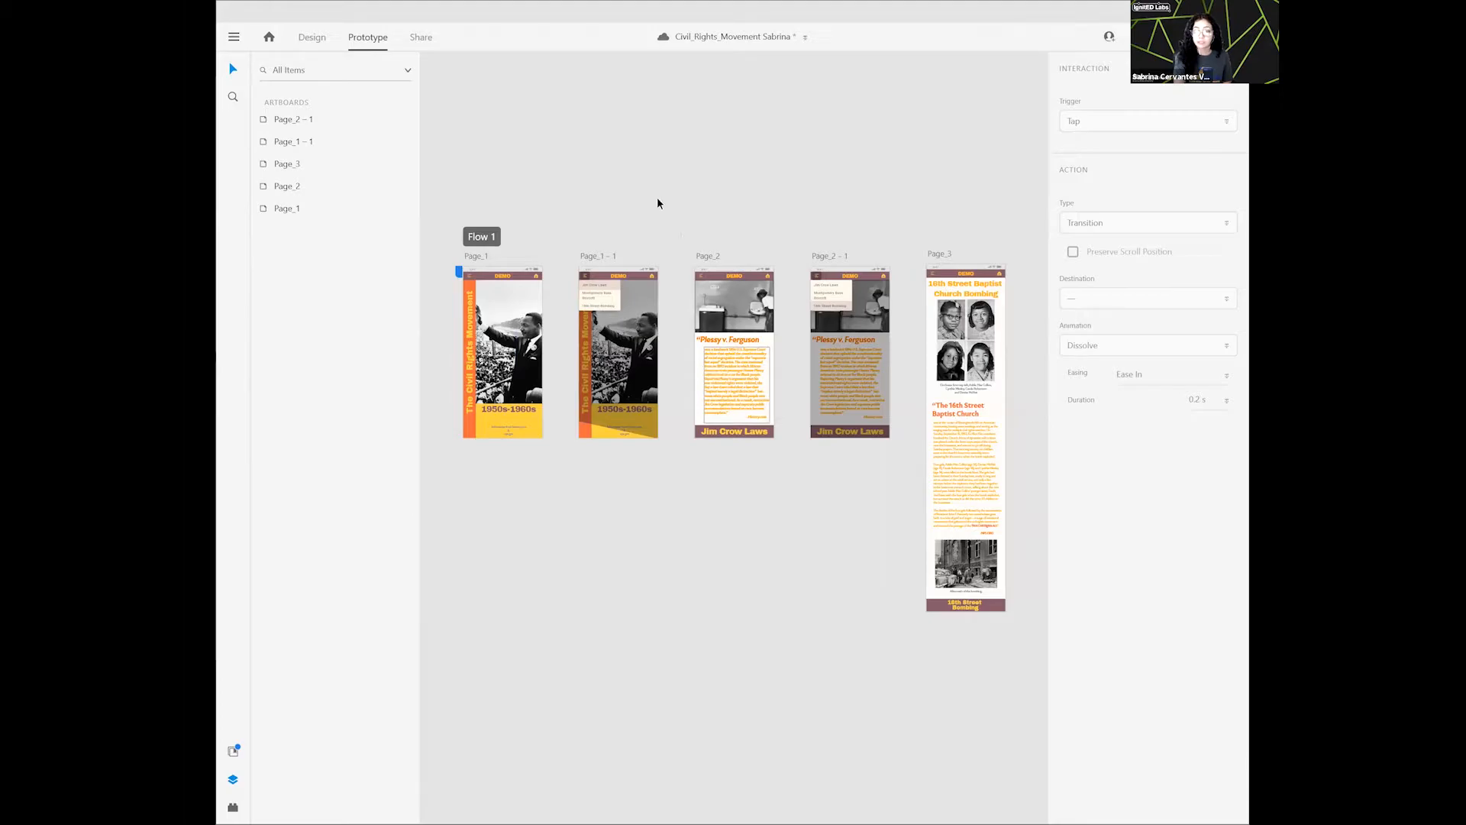
{"action": "left_click", "coordinate": [312, 38]}
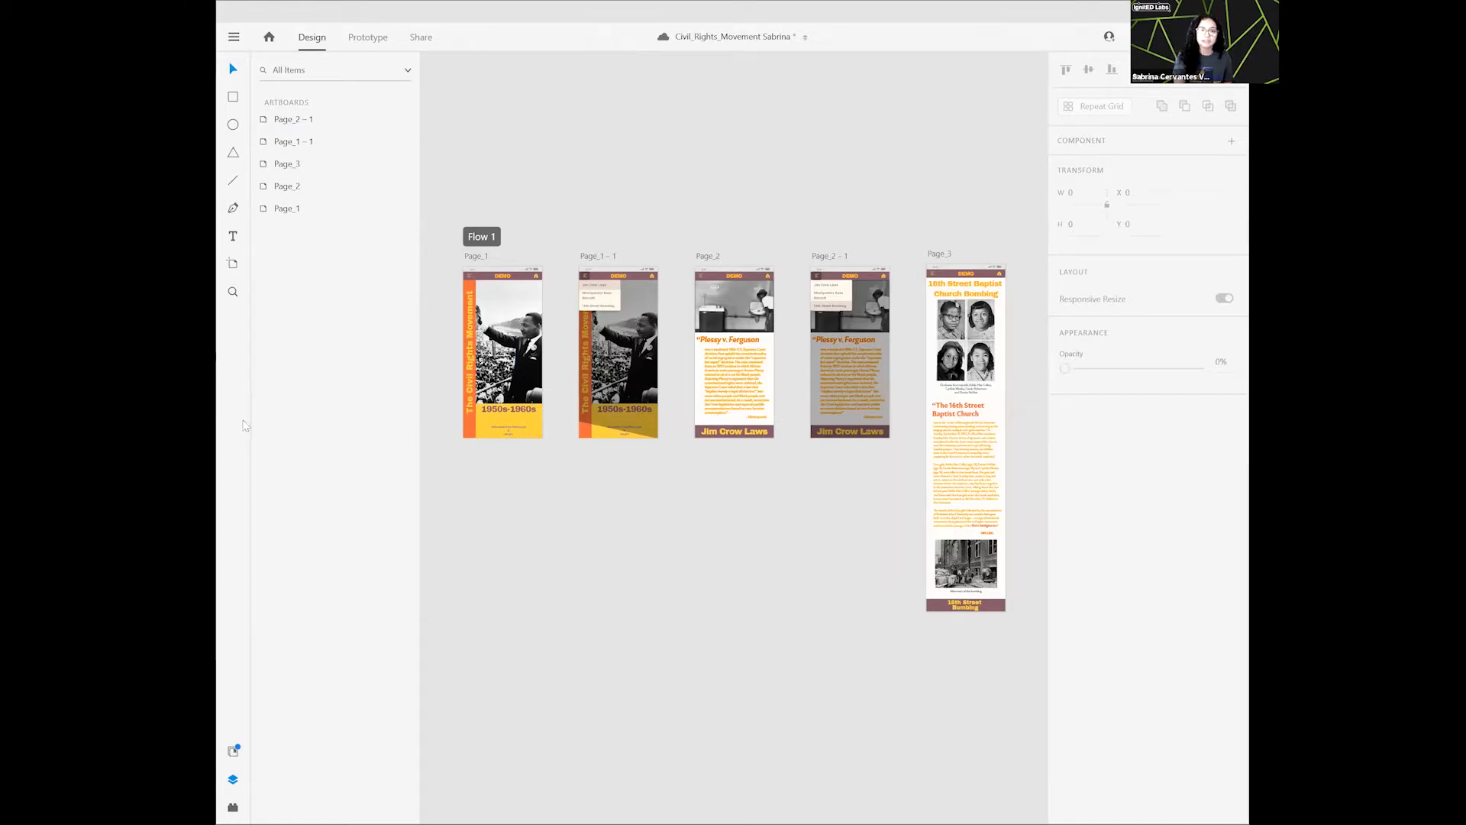
{"action": "left_click", "coordinate": [369, 38]}
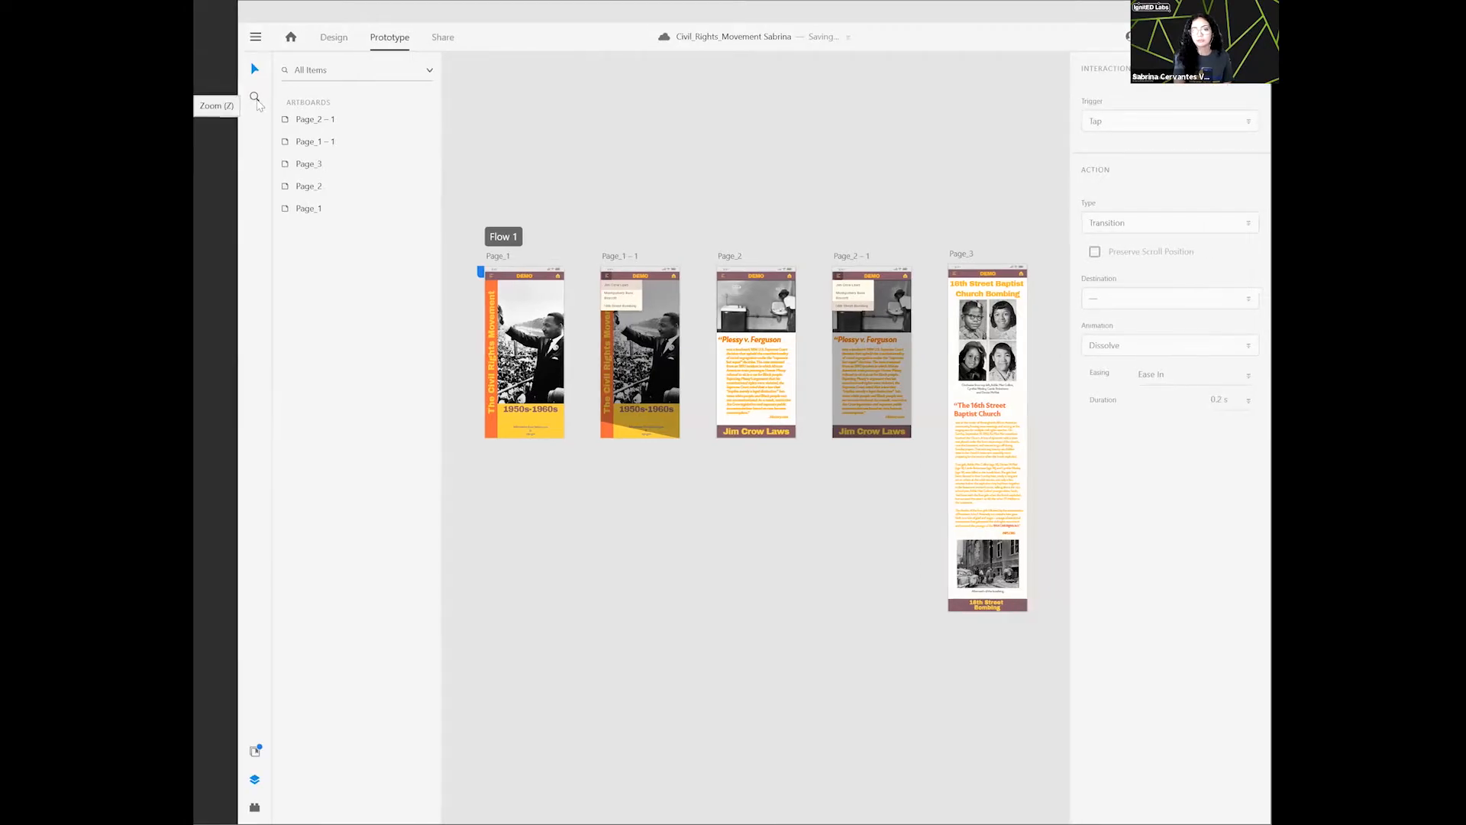
{"action": "left_click", "coordinate": [333, 45]}
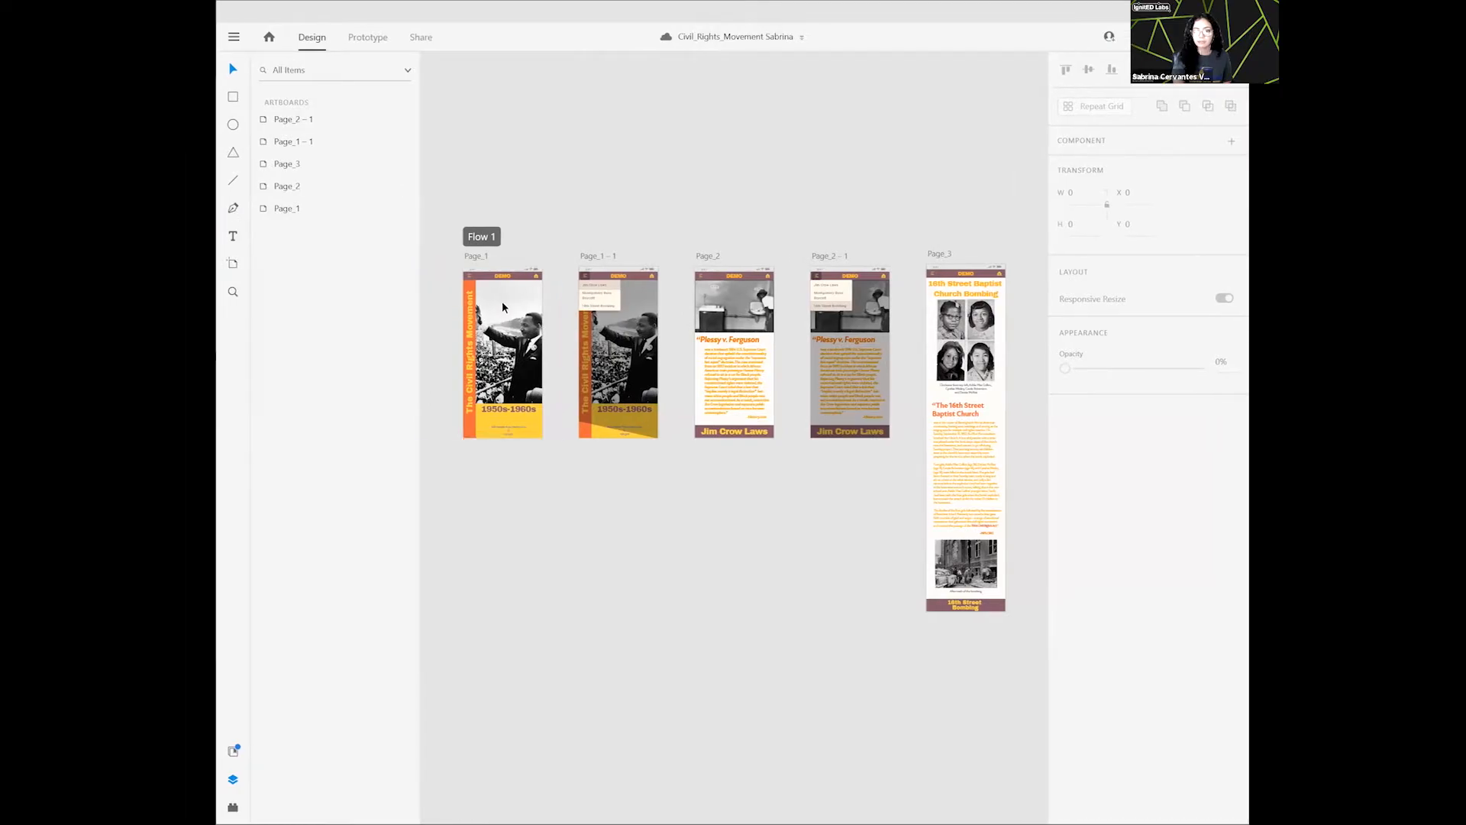
{"action": "scroll", "coordinate": [497, 295], "scroll_direction": "up", "scroll_amount": 5}
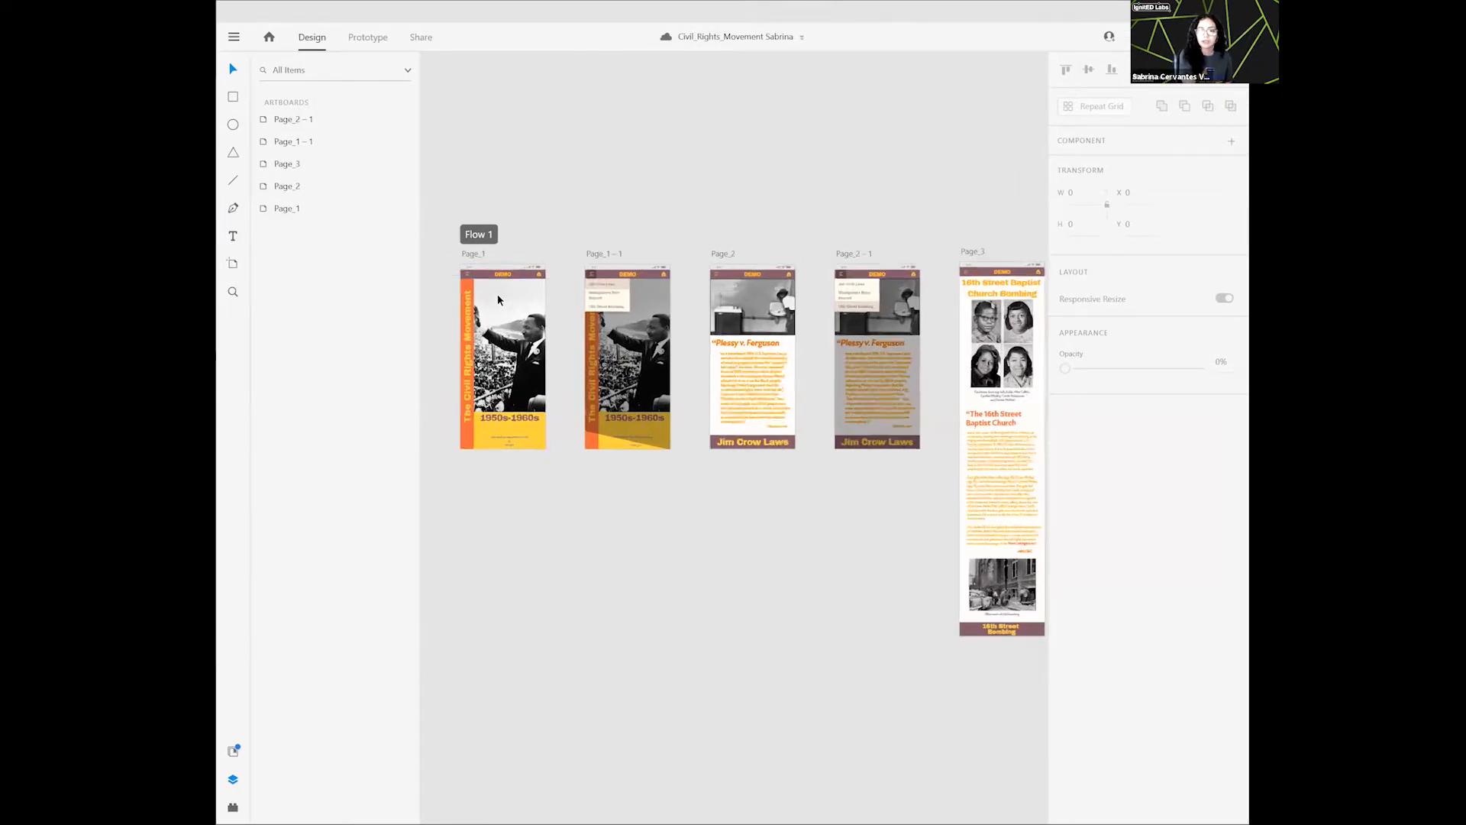
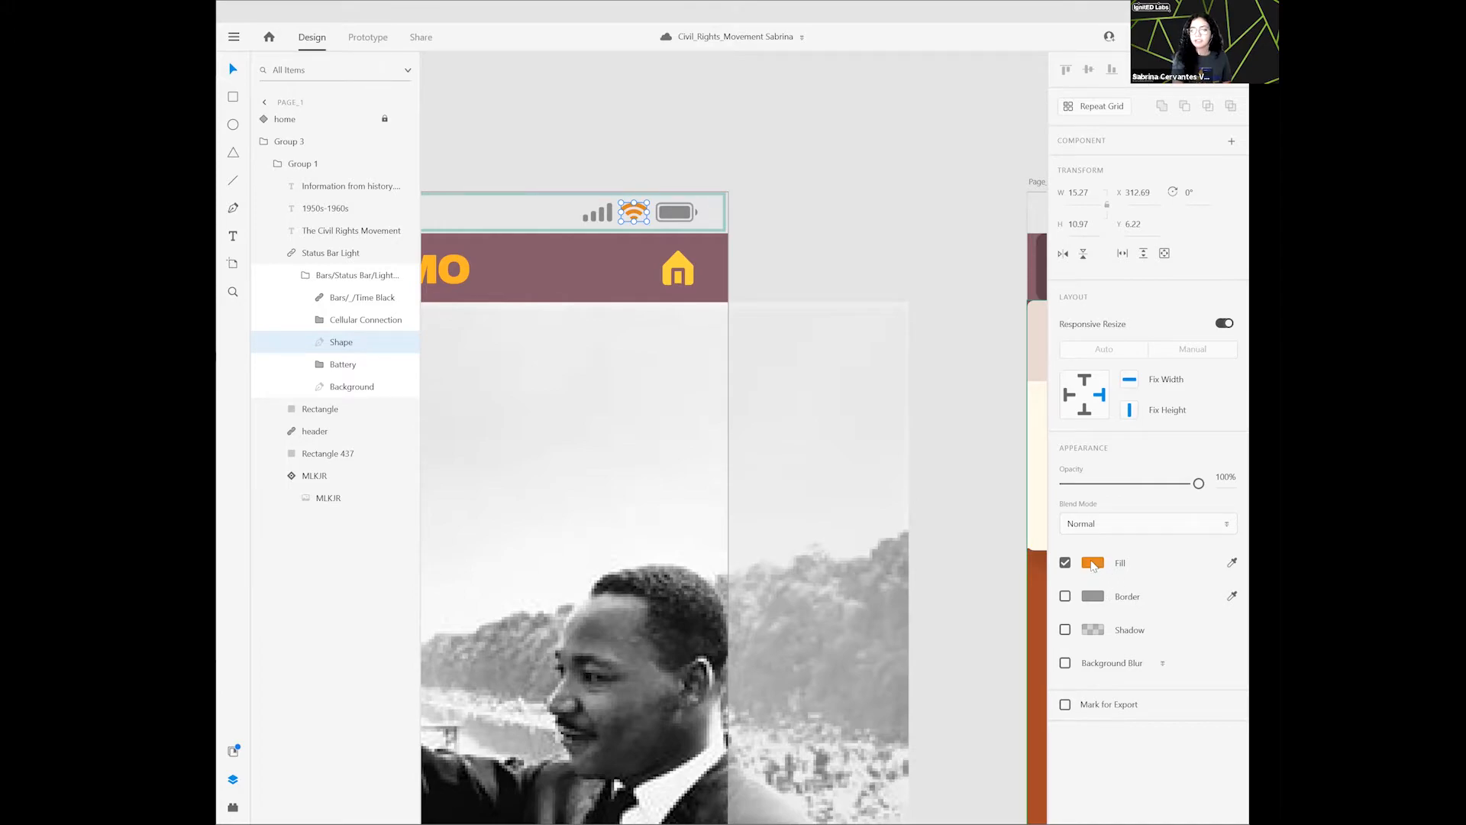
- Set the fill of the Wi-Fi icon in Page_1's status bar to the hex colour #898989
{"action": "left_click", "coordinate": [1091, 564]}
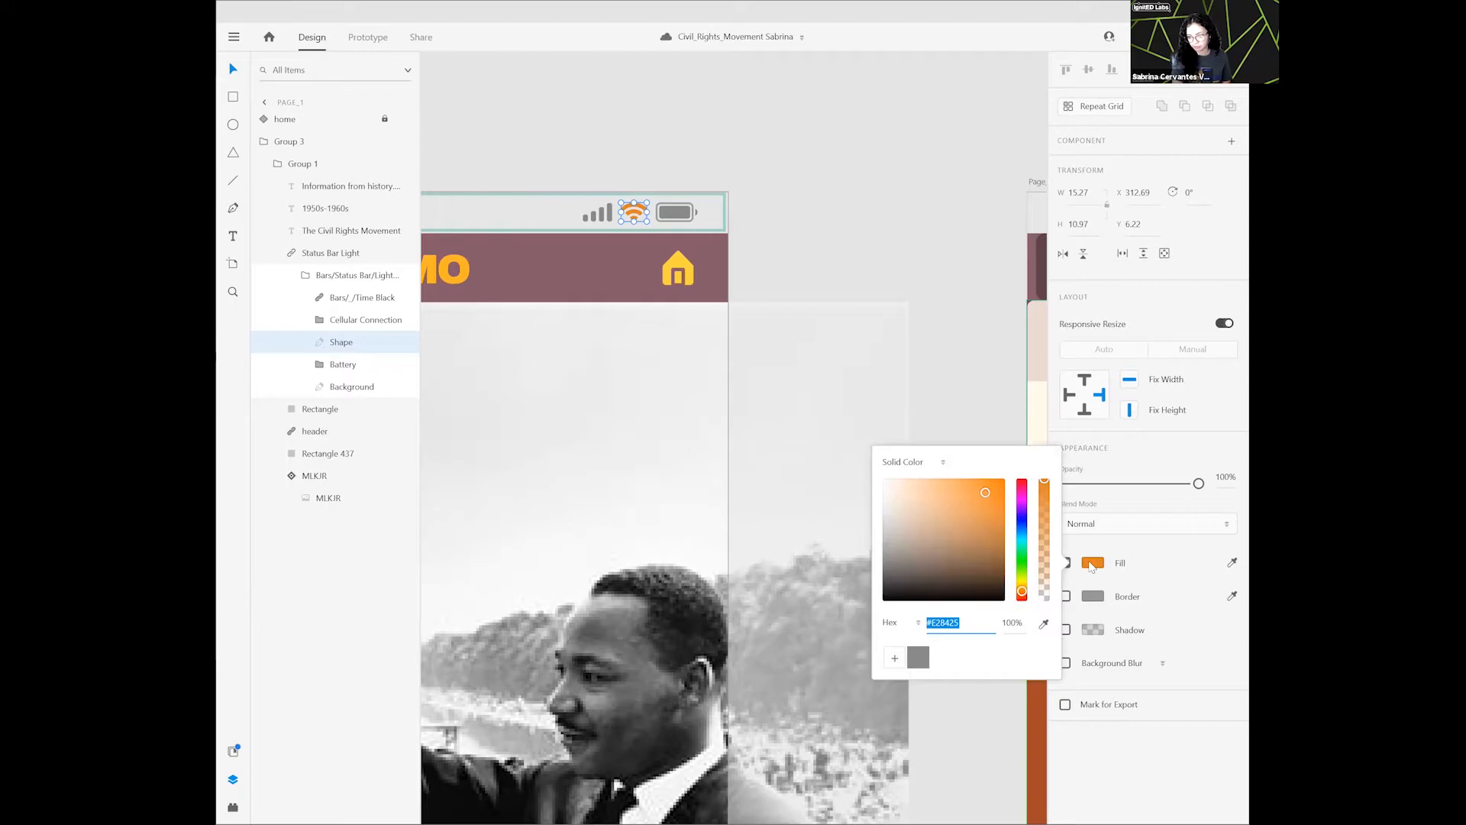
{"action": "left_click", "coordinate": [978, 622]}
{"action": "key", "text": "BackSpace"}
{"action": "key", "text": "BackSpace"}
{"action": "key", "text": "BackSpace"}
{"action": "key", "text": "BackSpace"}
{"action": "key", "text": "BackSpace"}
{"action": "key", "text": "BackSpace"}
{"action": "key", "text": "BackSpace"}
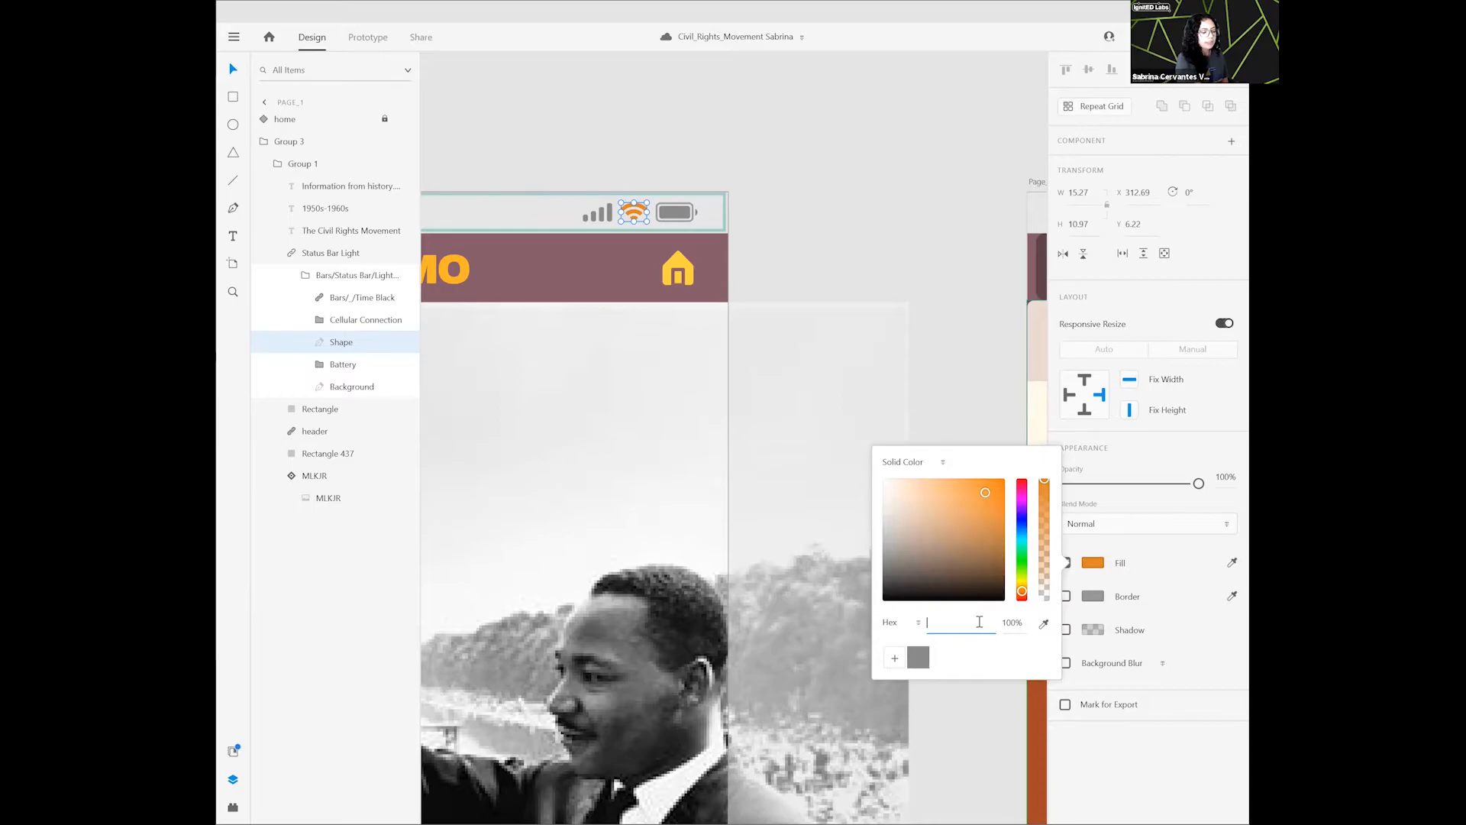
{"action": "type", "text": "#"}
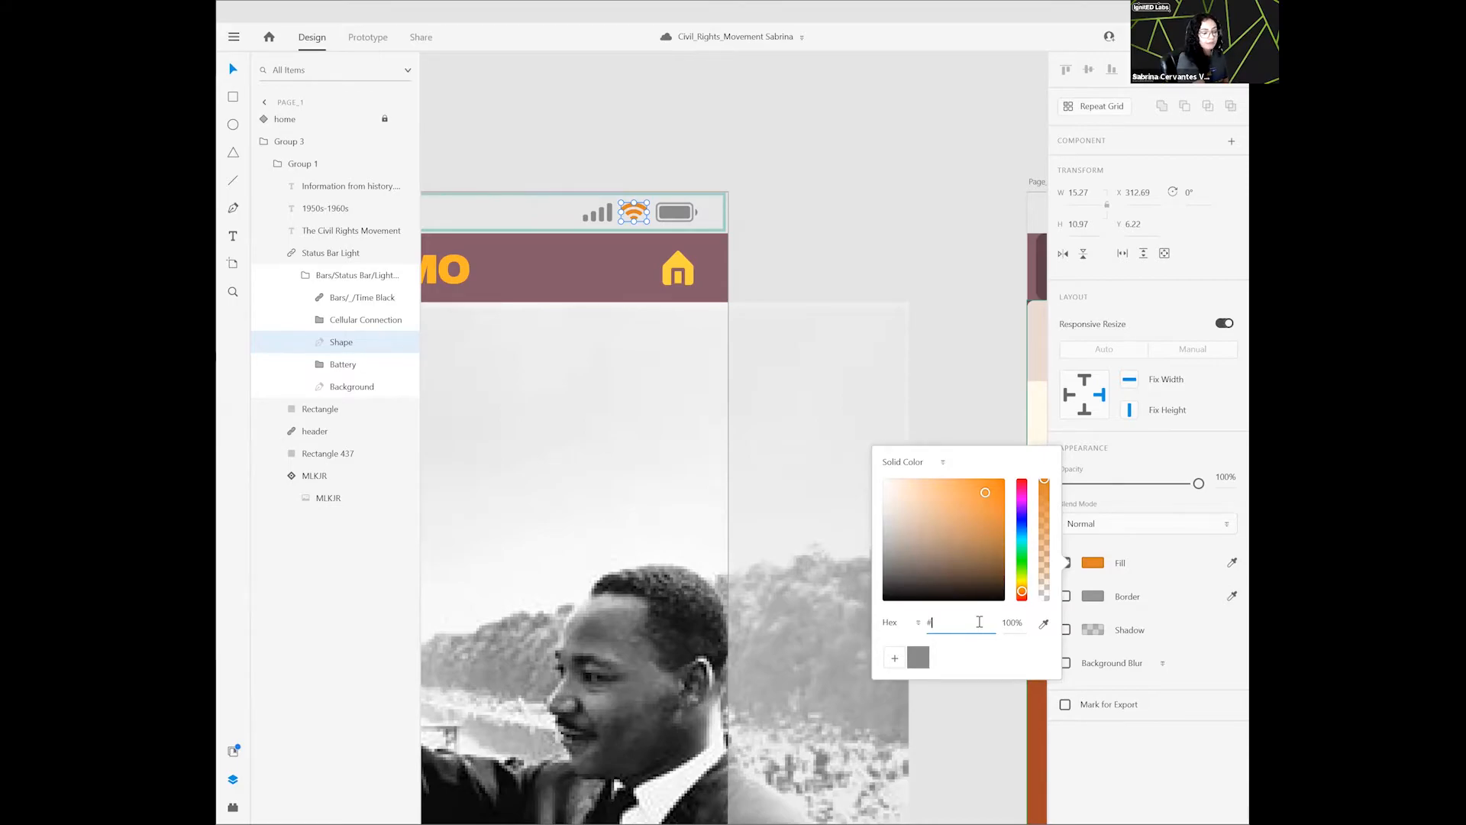
{"action": "type", "text": "898989"}
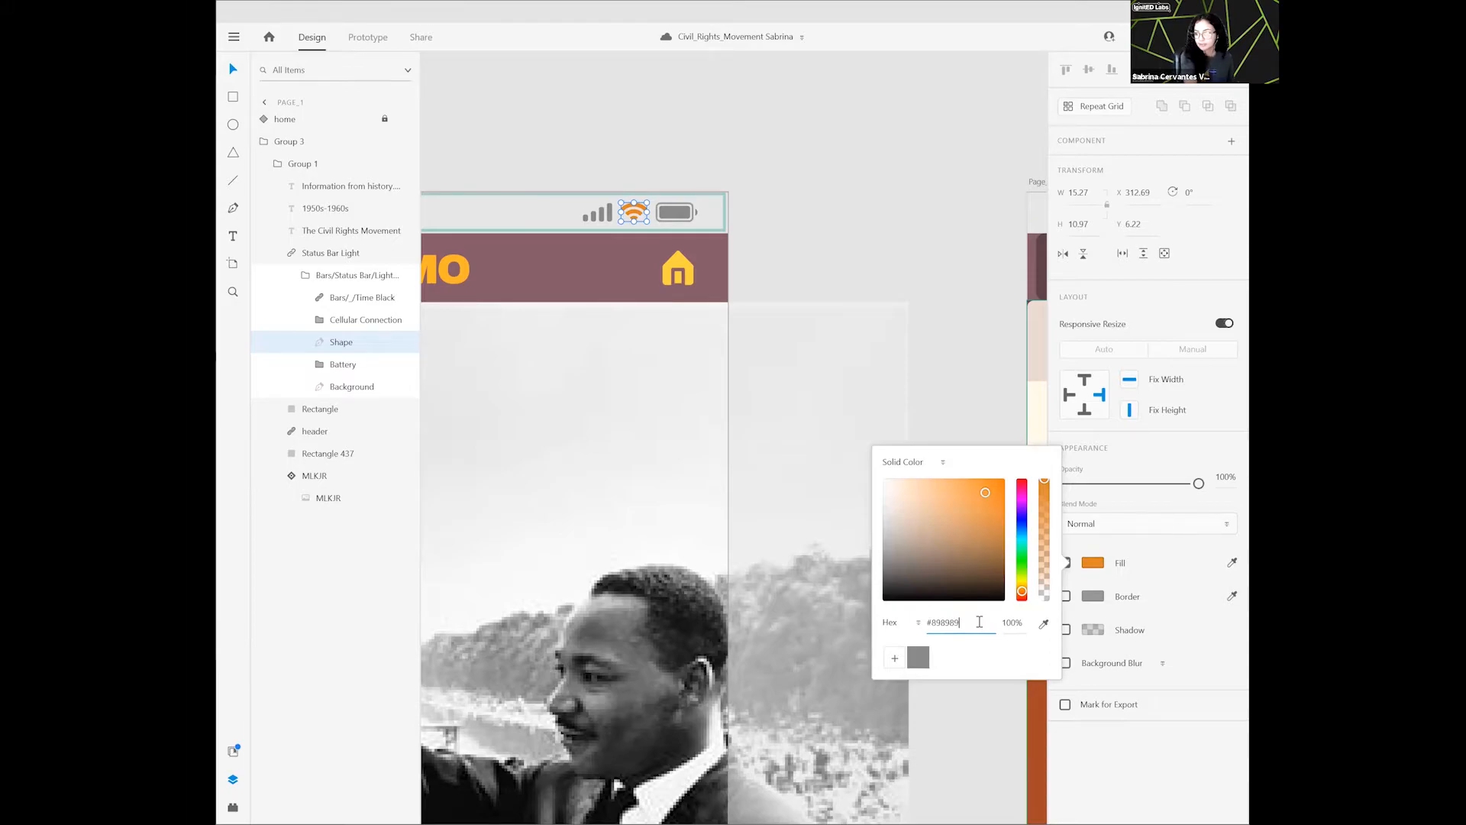
{"action": "key", "text": "Return"}
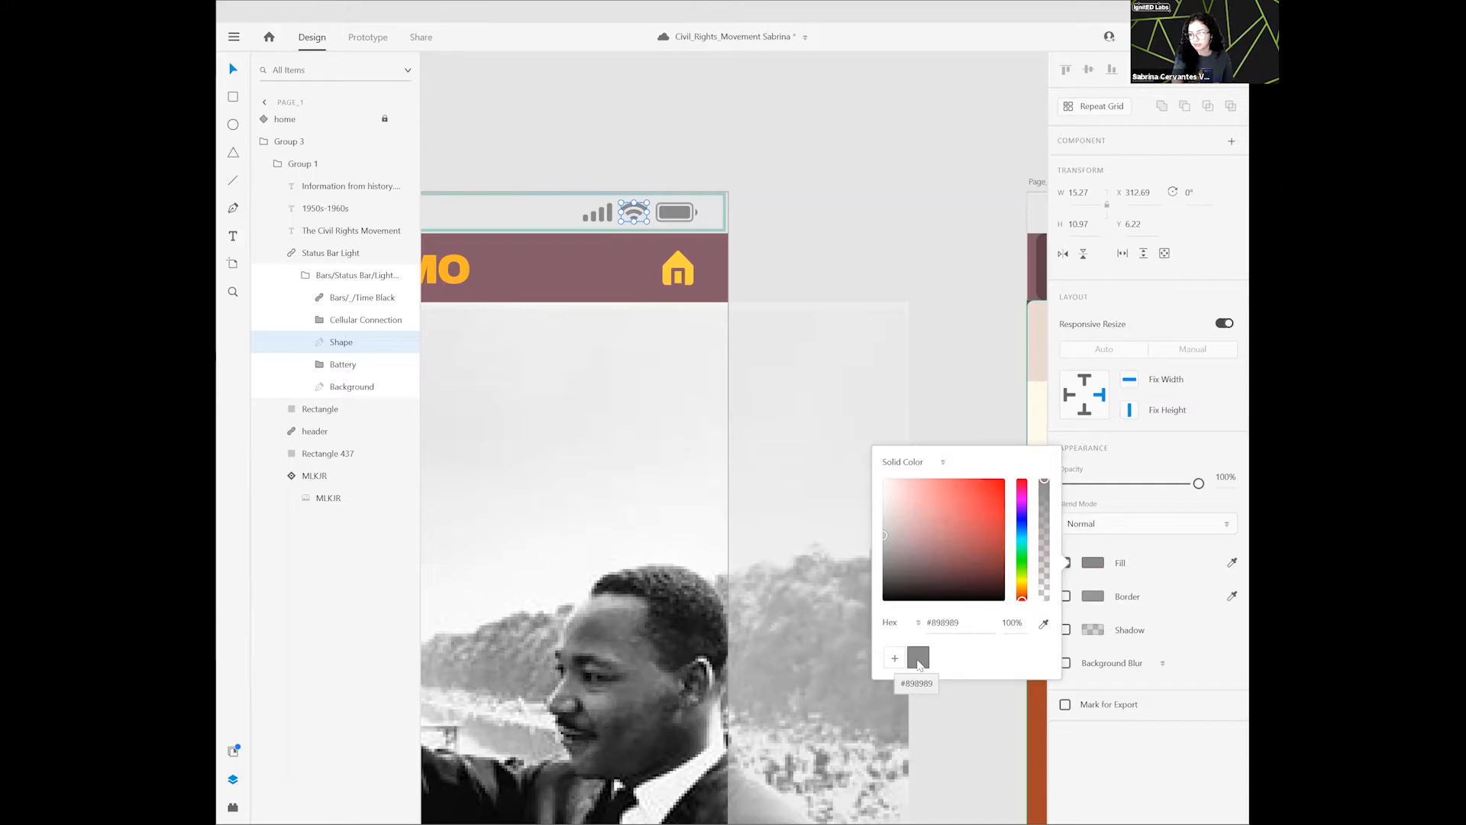
{"action": "left_click", "coordinate": [825, 121]}
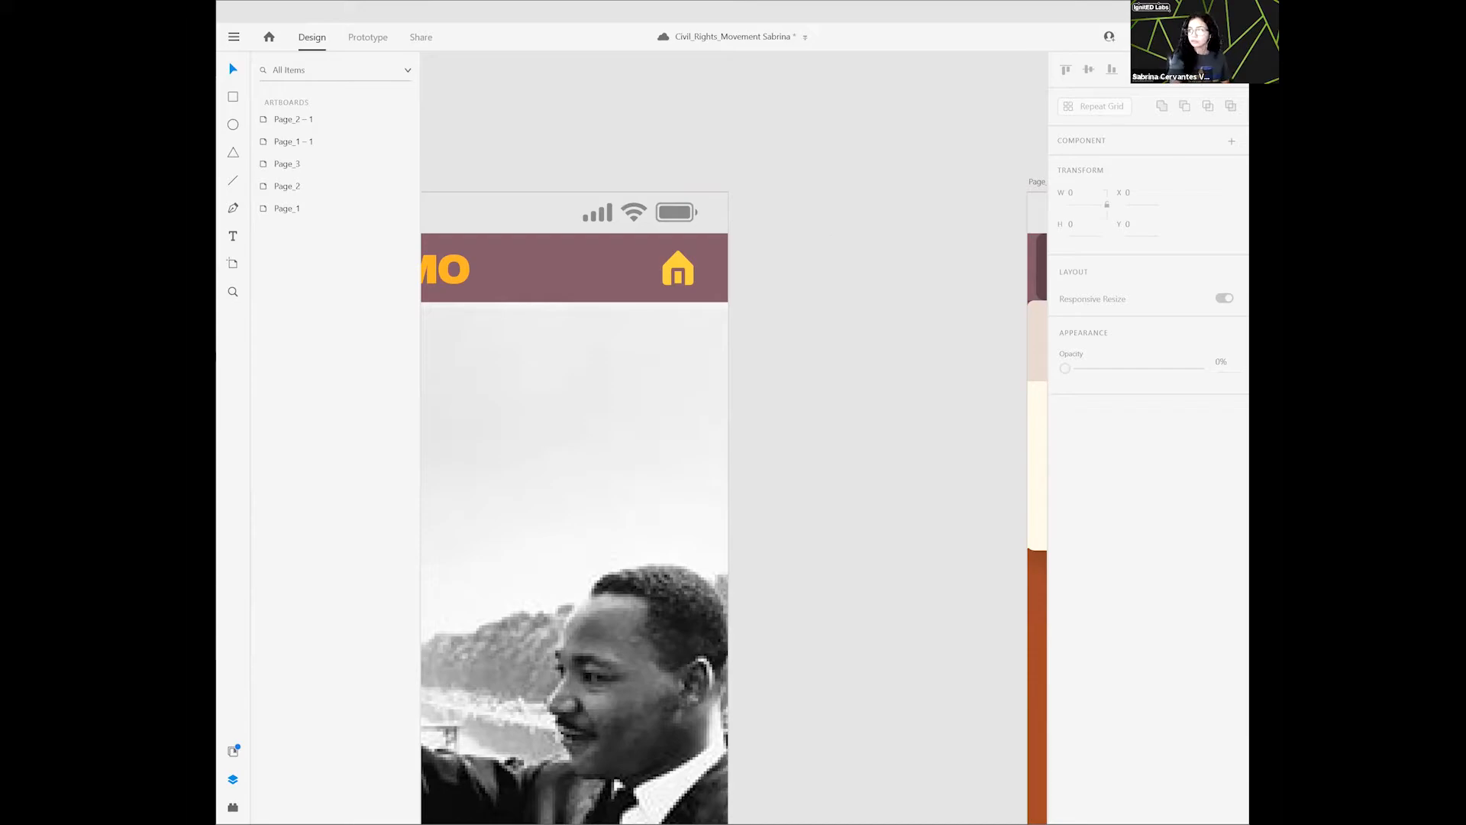
- Fit all artboards of the design in view
{"action": "left_click", "coordinate": [1228, 36]}
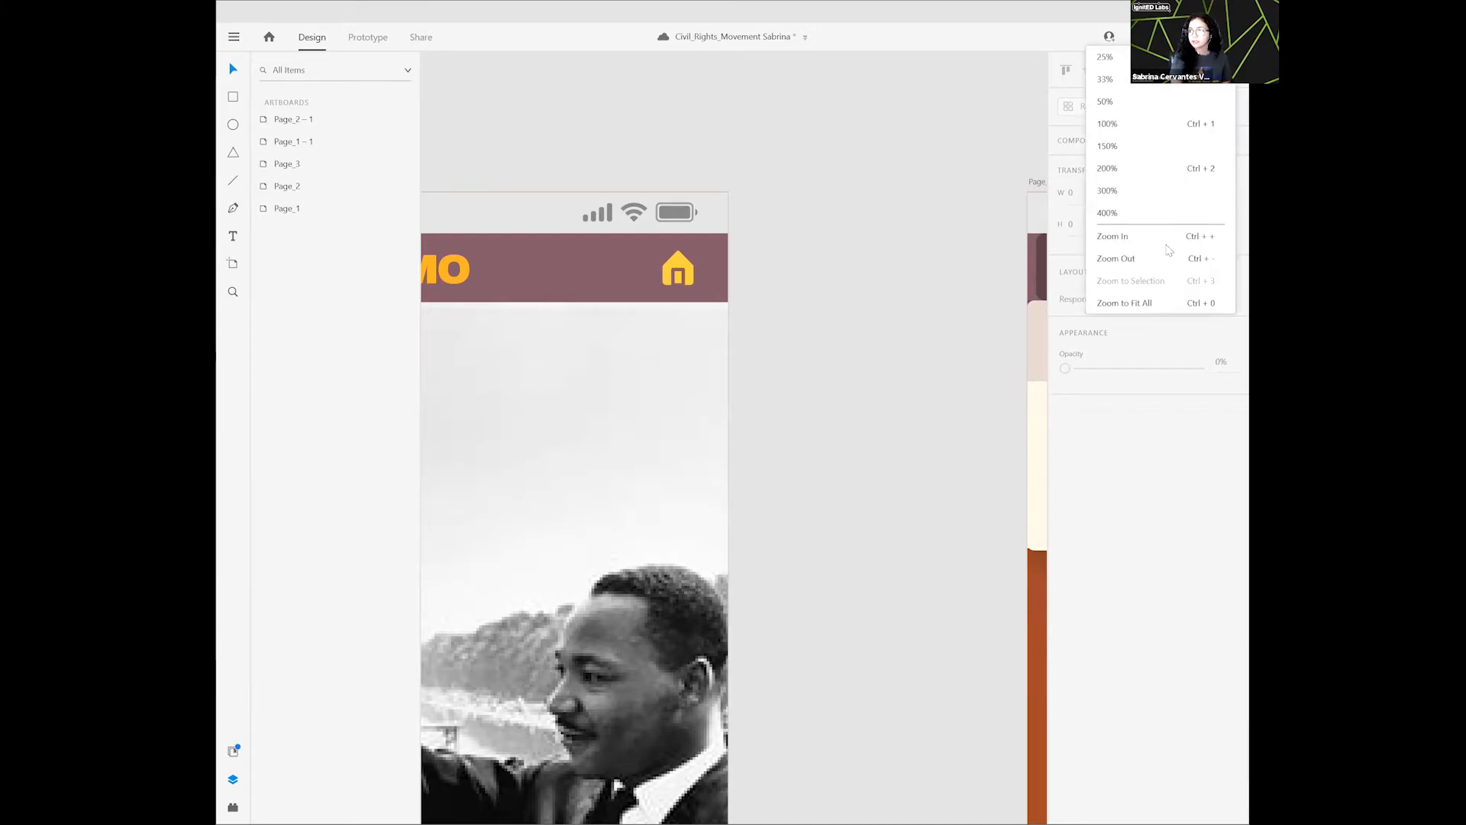
{"action": "left_click", "coordinate": [1153, 303]}
{"action": "left_click", "coordinate": [516, 298]}
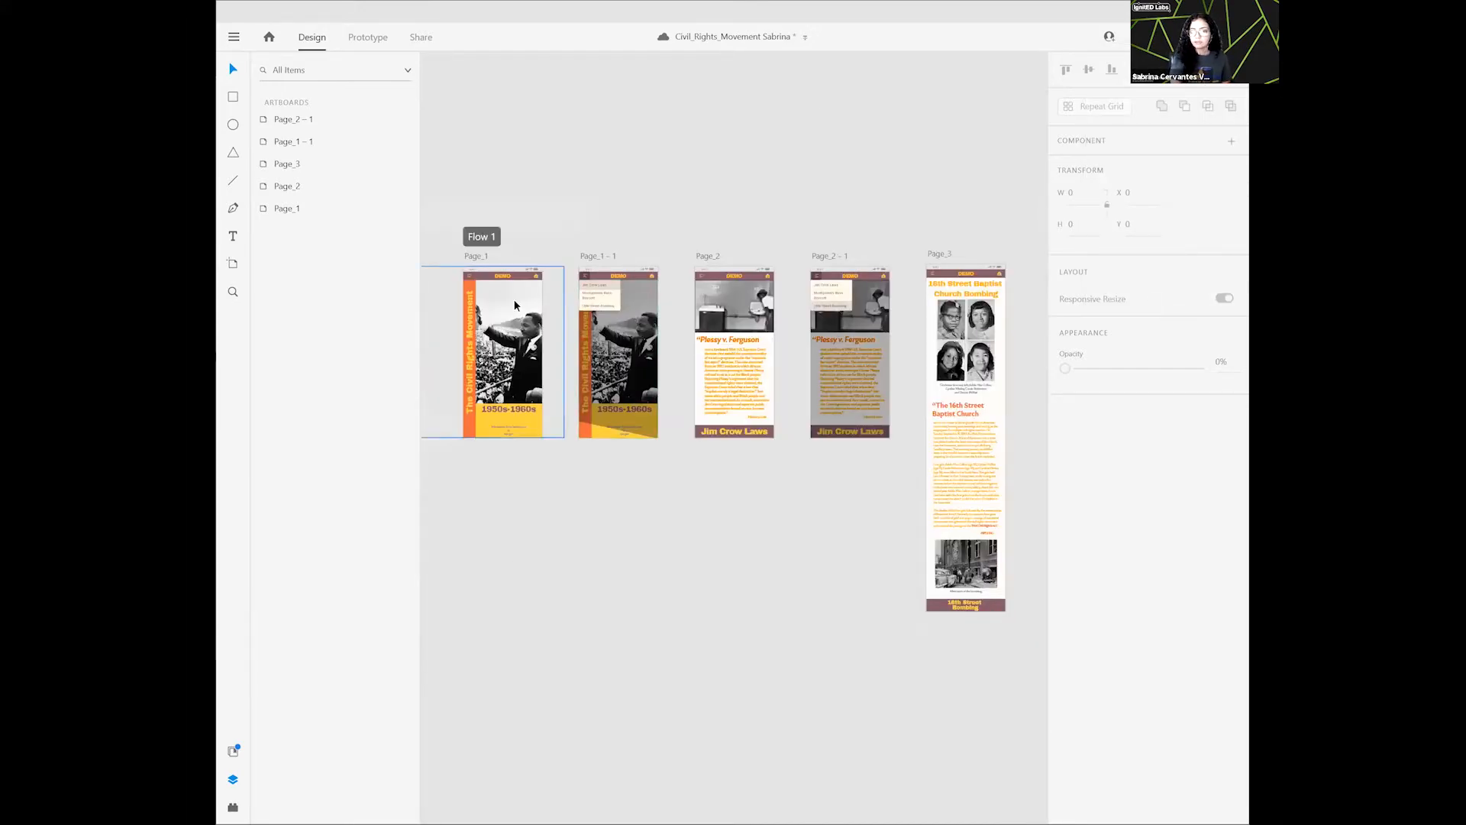
{"action": "left_click", "coordinate": [1000, 286]}
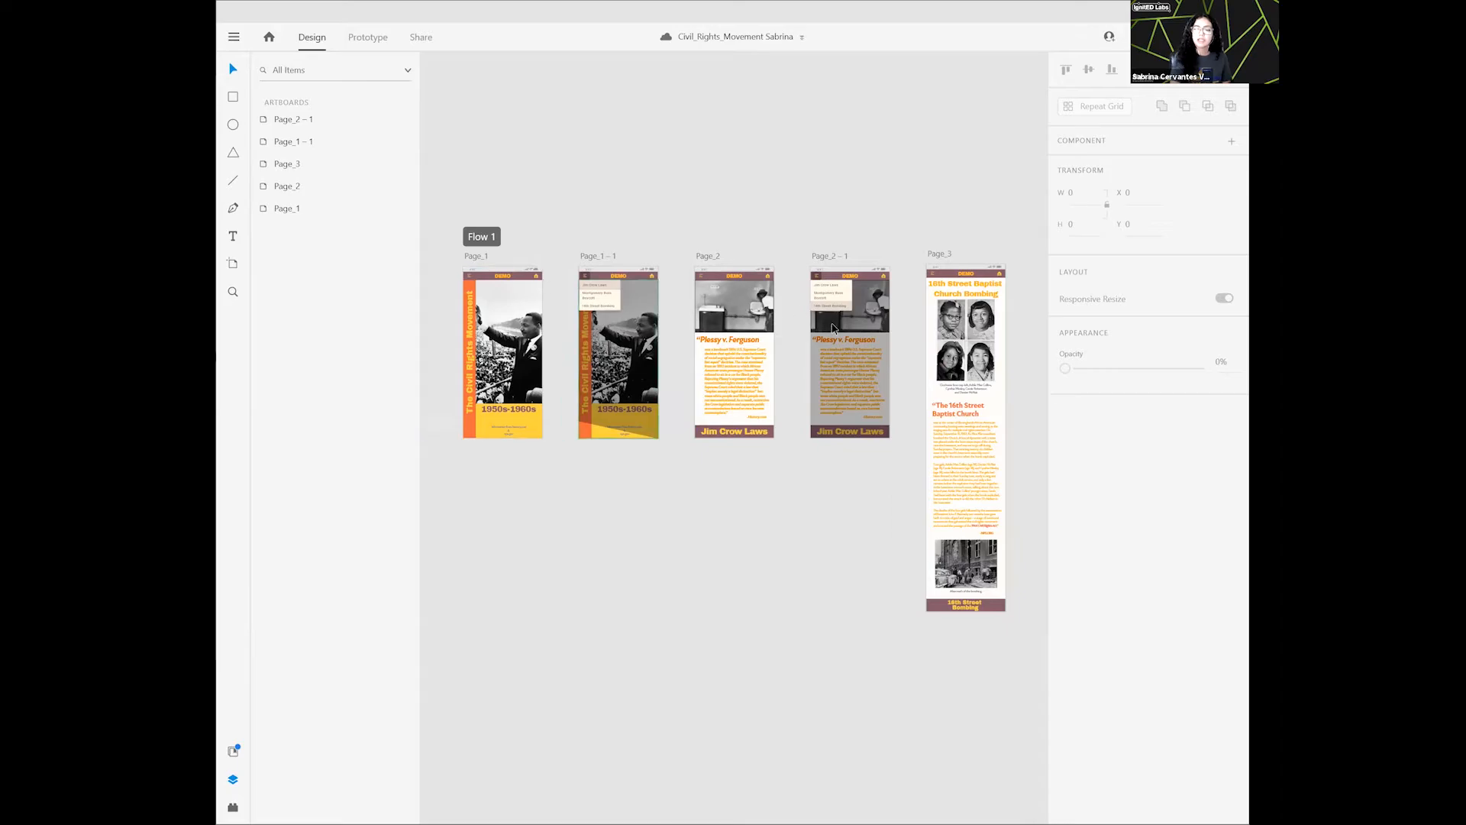
- Try extending the Page_2 – 1 artboard downward to a height of 1635 and undo the resize
{"action": "left_click", "coordinate": [826, 257]}
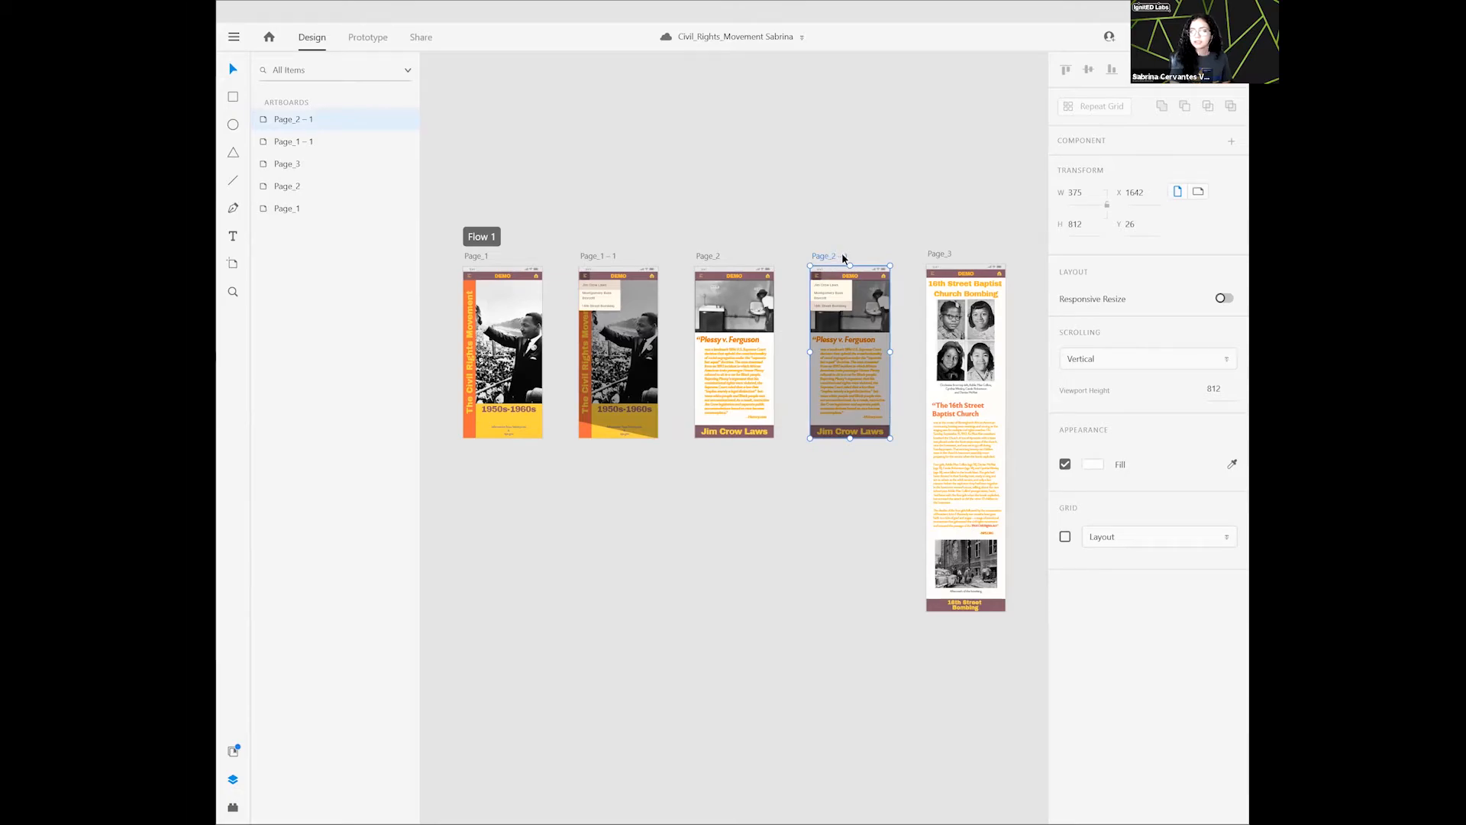
{"action": "left_click", "coordinate": [871, 221]}
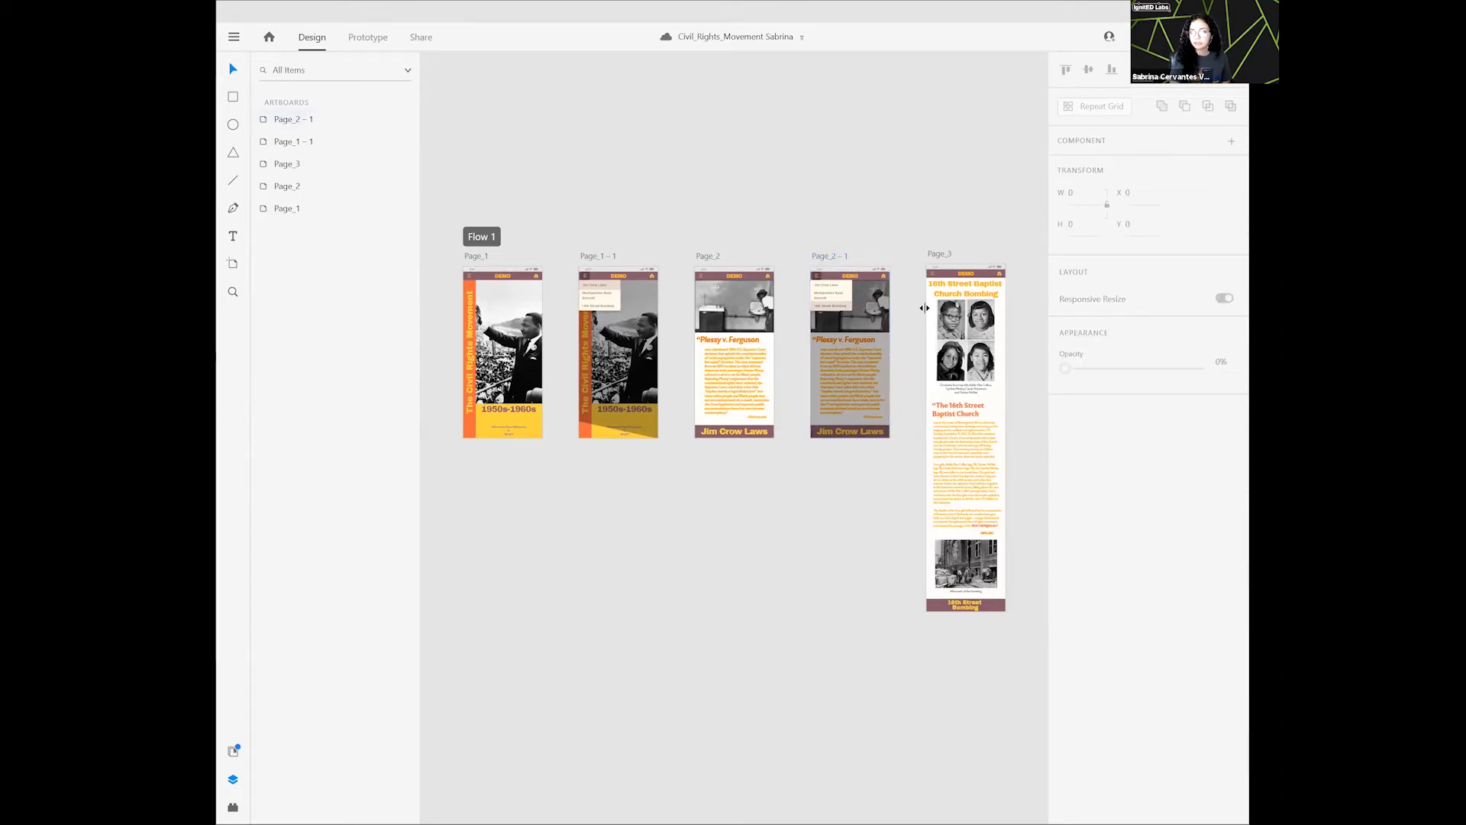
{"action": "left_click", "coordinate": [862, 364]}
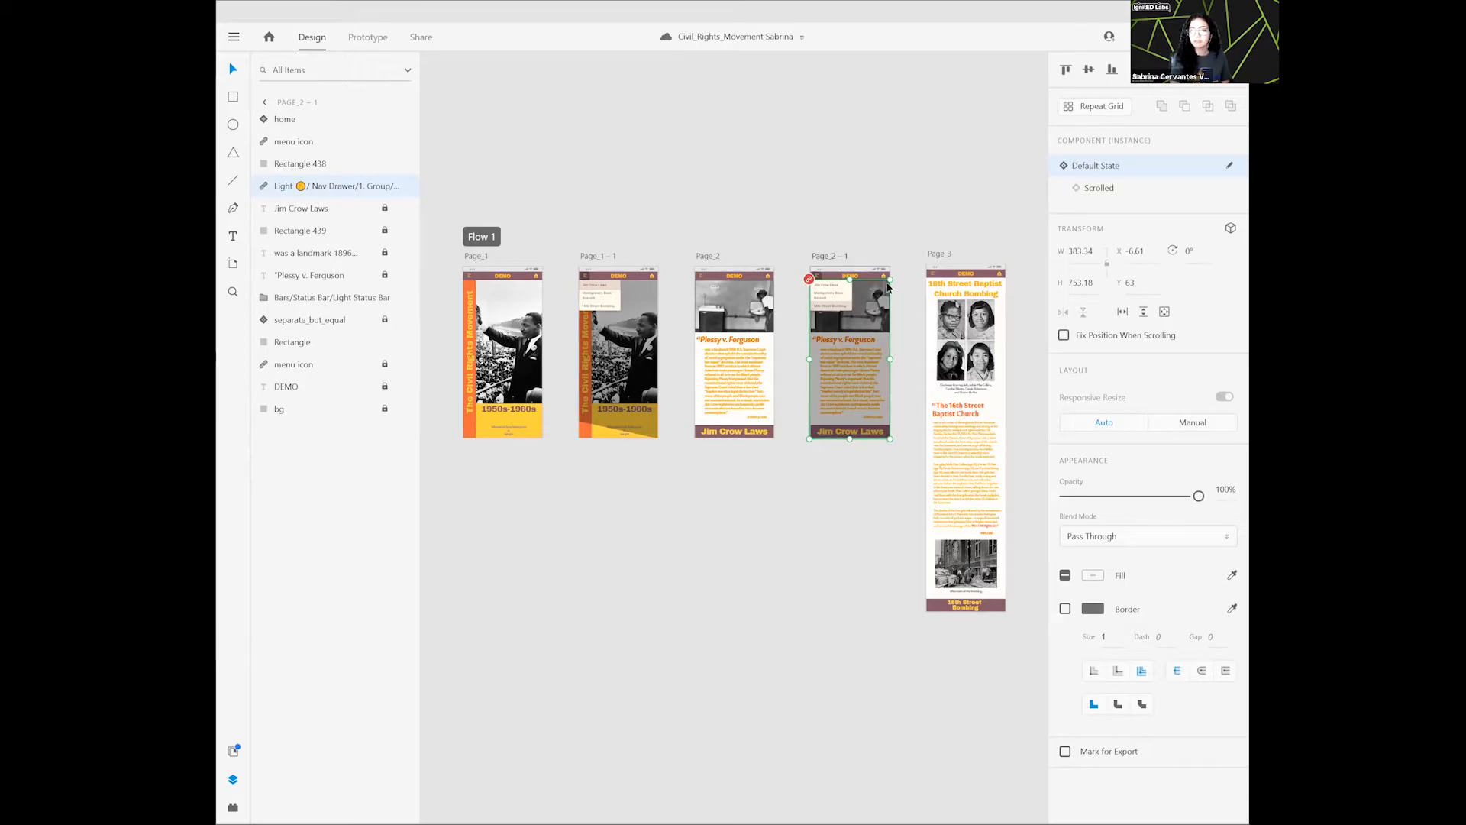
{"action": "left_click", "coordinate": [832, 257]}
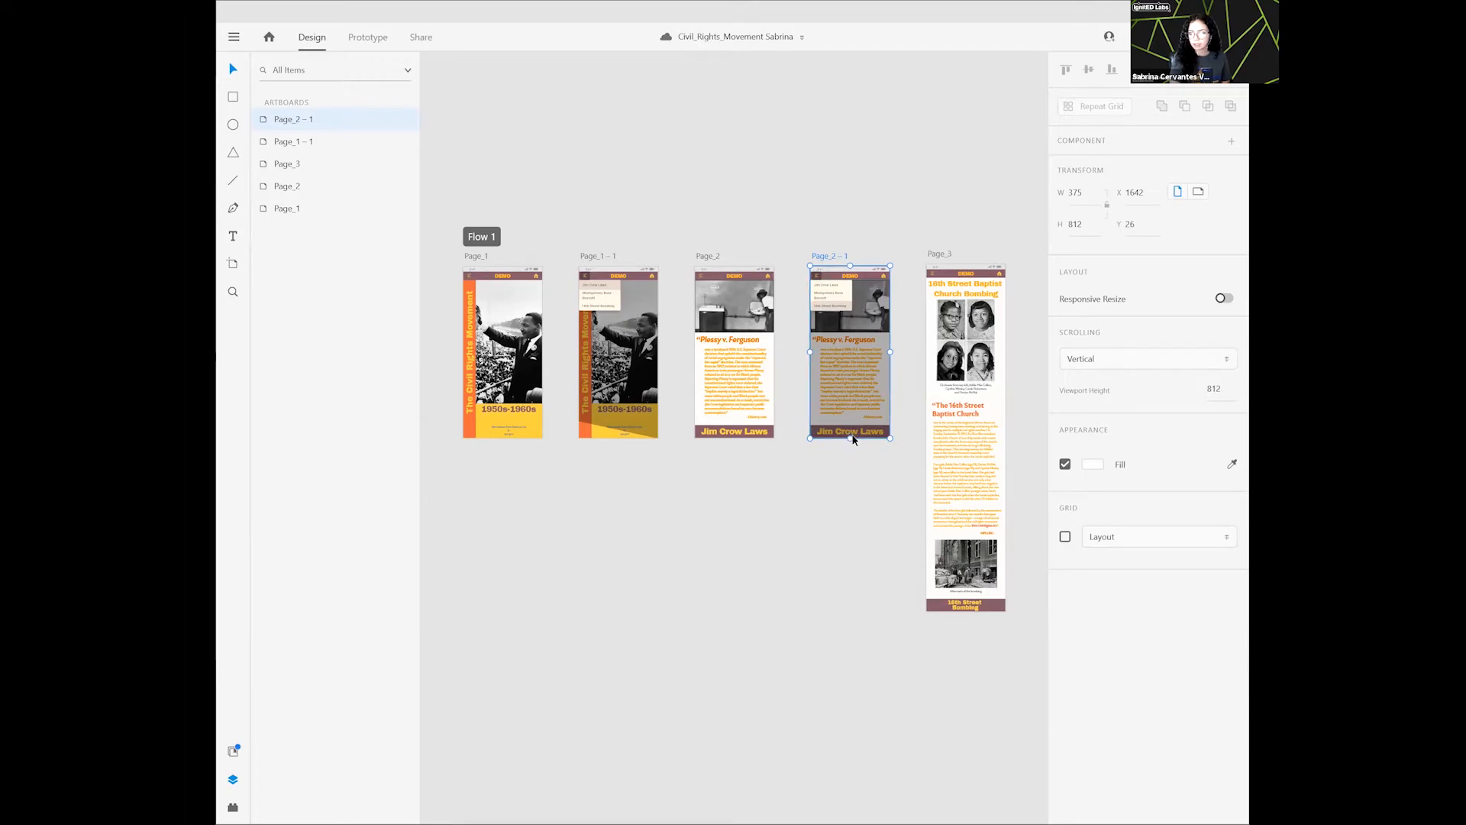
{"action": "left_click_drag", "start_coordinate": [849, 441], "coordinate": [859, 611]}
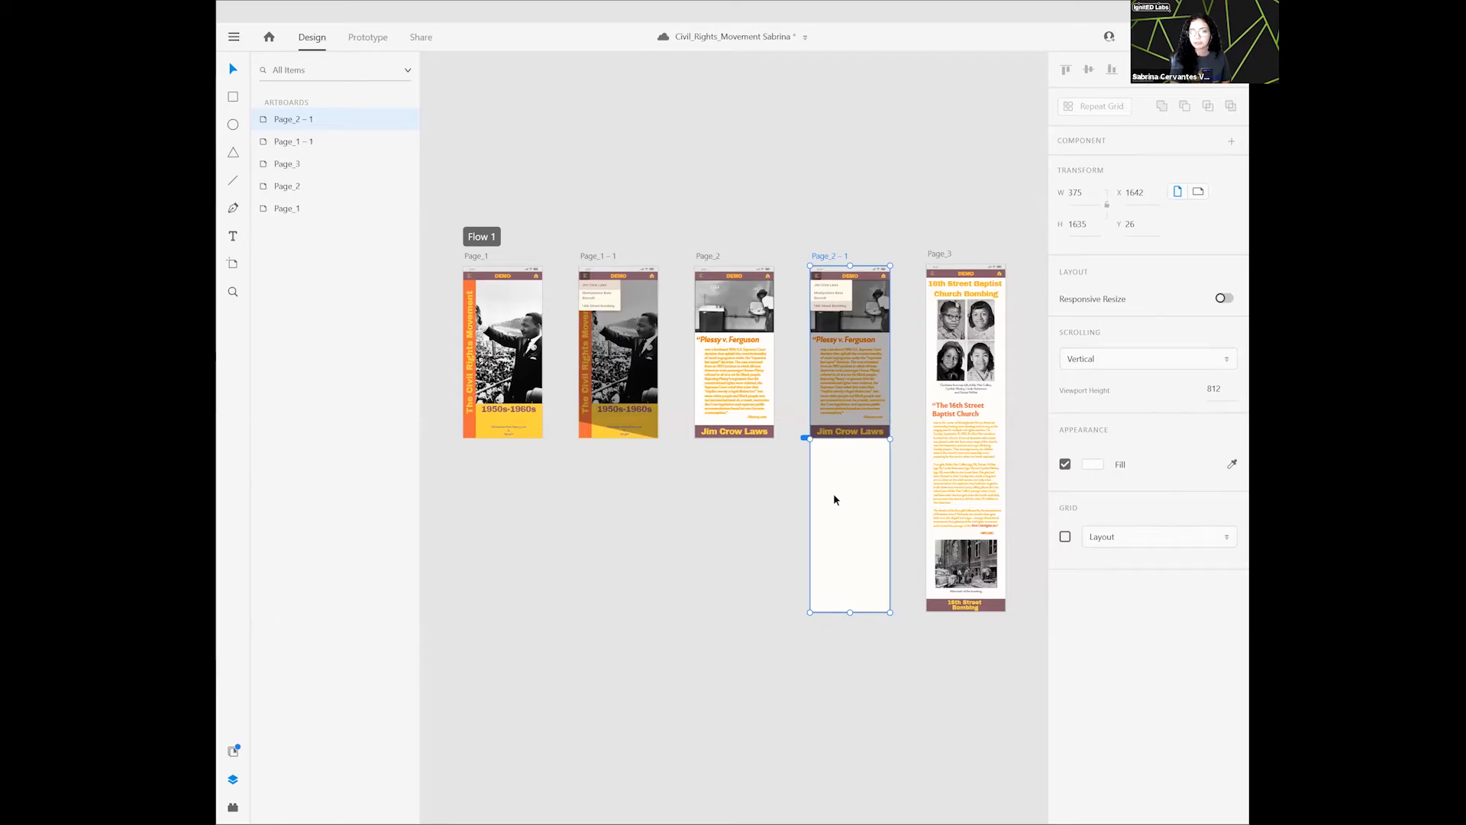
{"action": "left_click", "coordinate": [736, 506]}
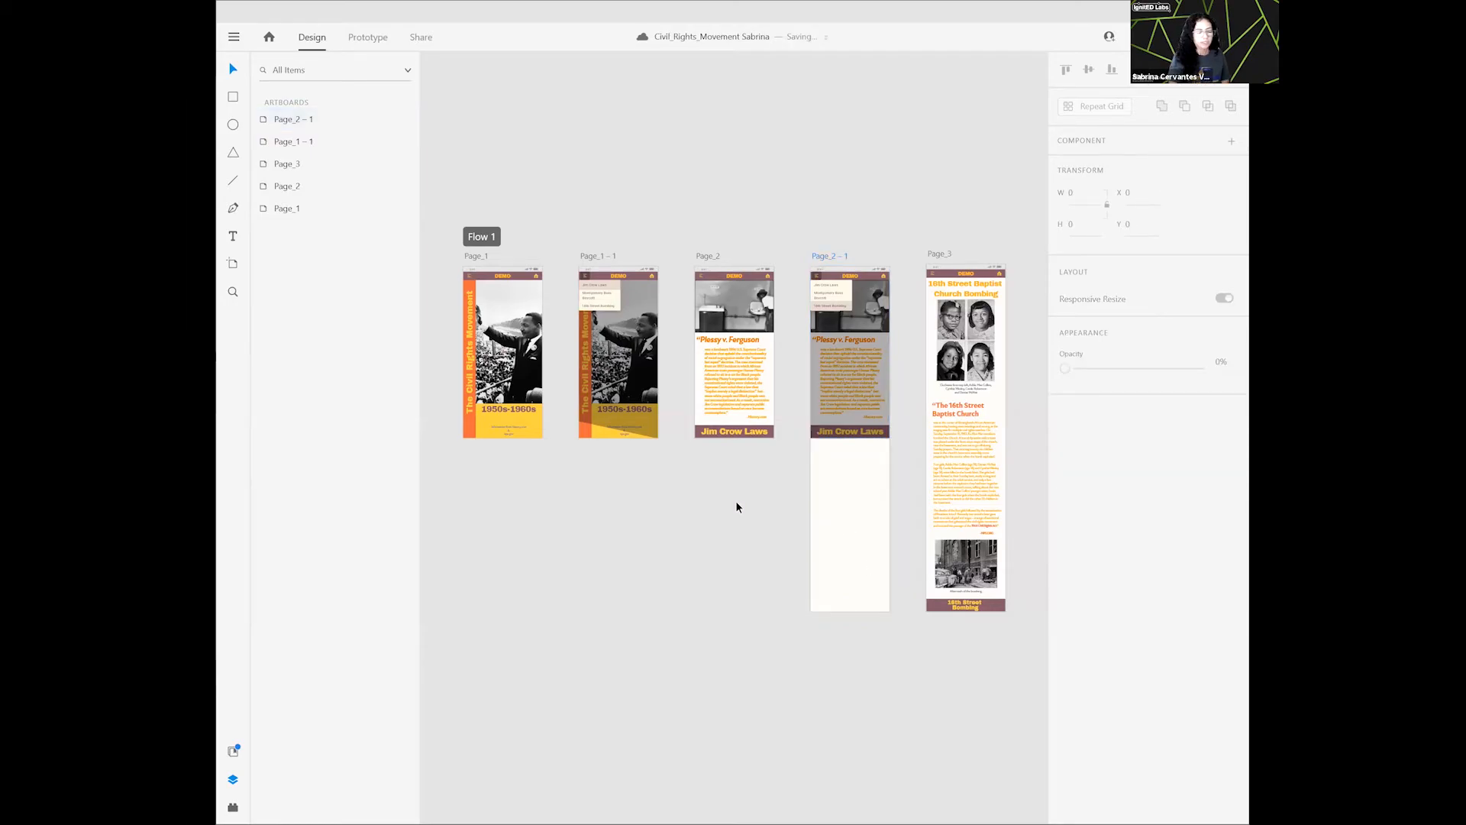
{"action": "key", "text": "ctrl+z"}
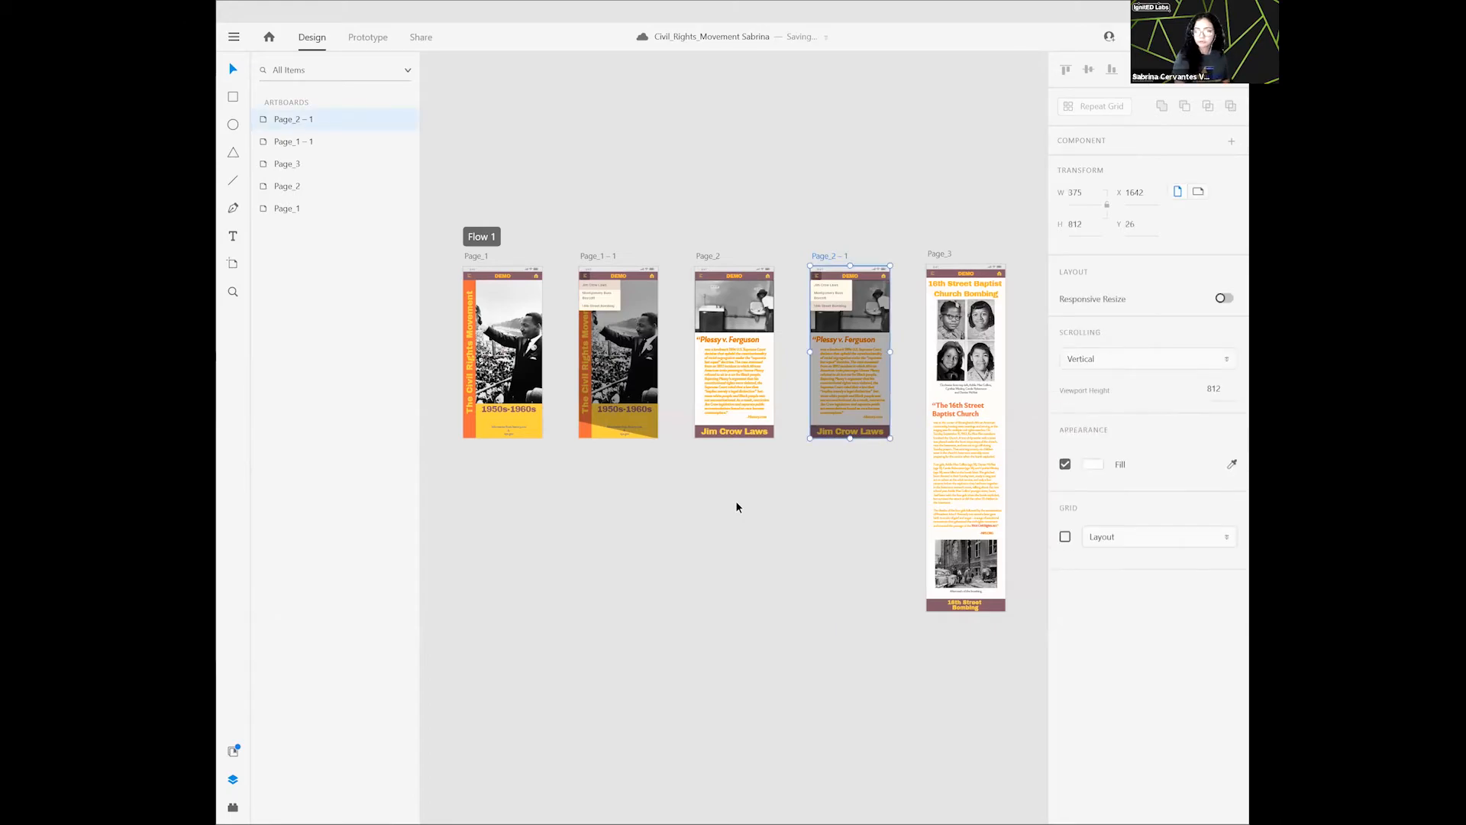
{"action": "left_click", "coordinate": [737, 506]}
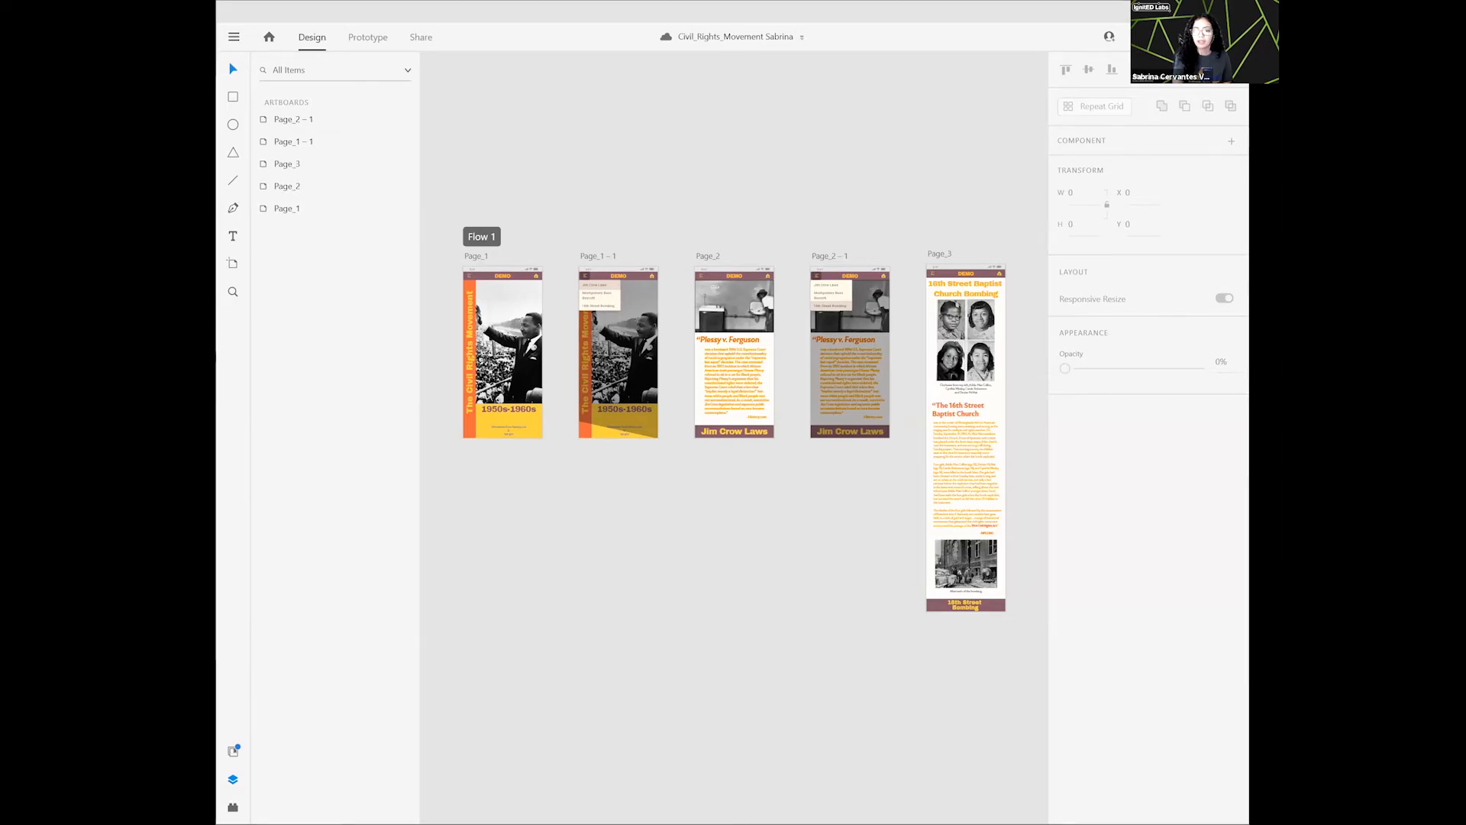
- Preview the prototype from Page_1 and test the Jim Crow Laws link in its navigation menu
{"action": "key", "text": "ctrl+Return"}
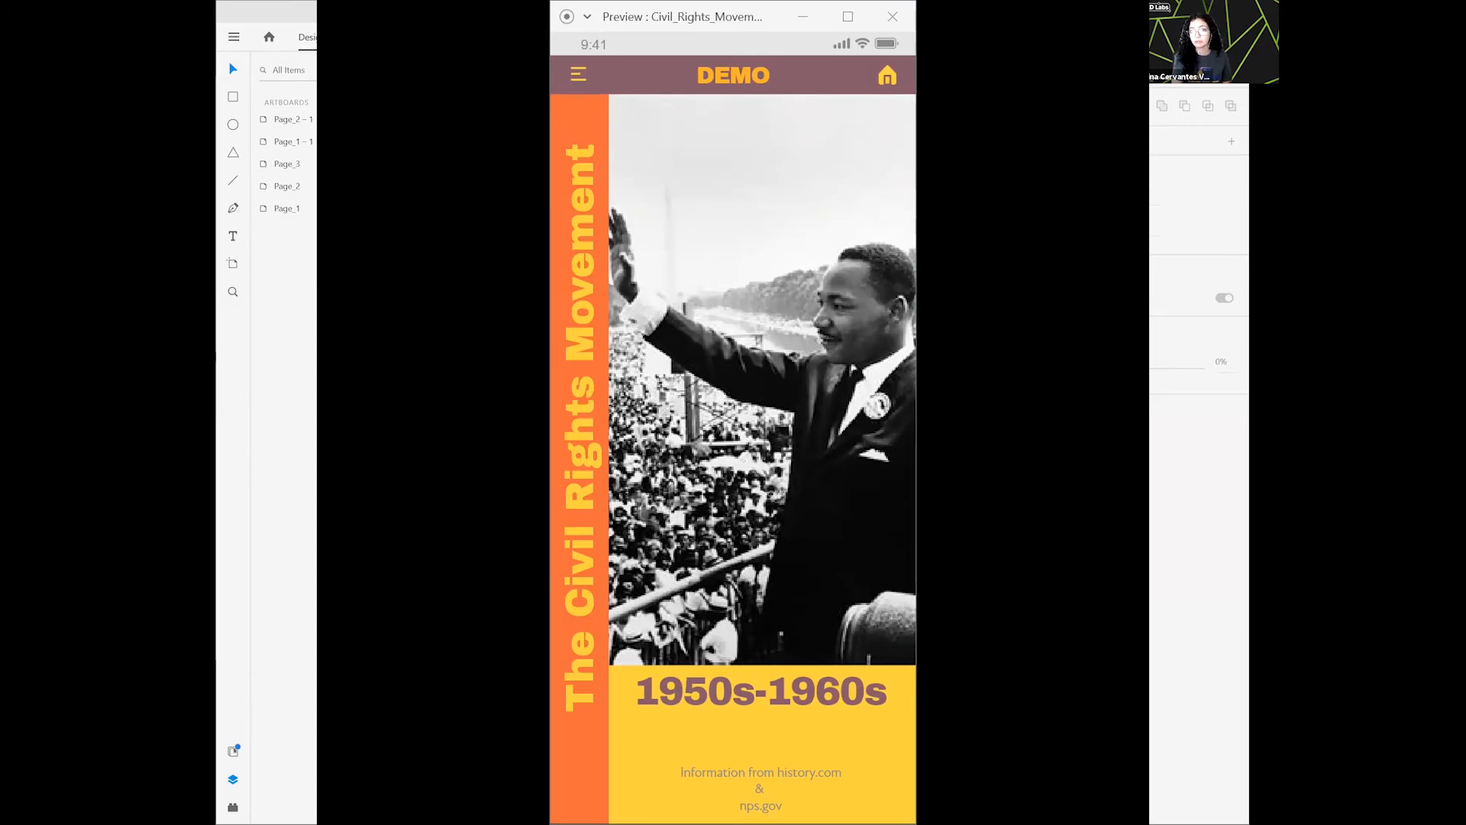
{"action": "left_click", "coordinate": [581, 73]}
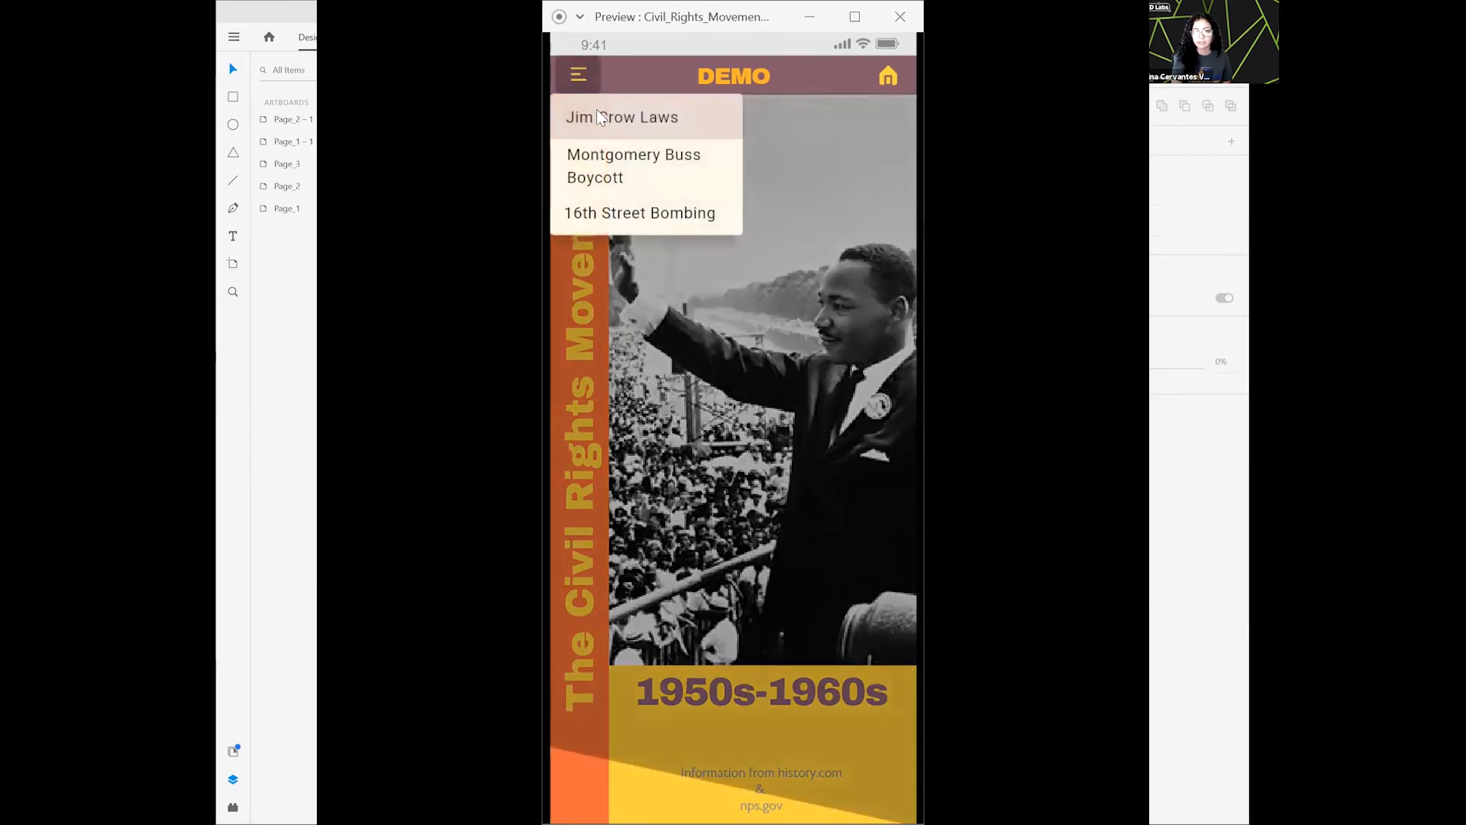
{"action": "left_click", "coordinate": [599, 116]}
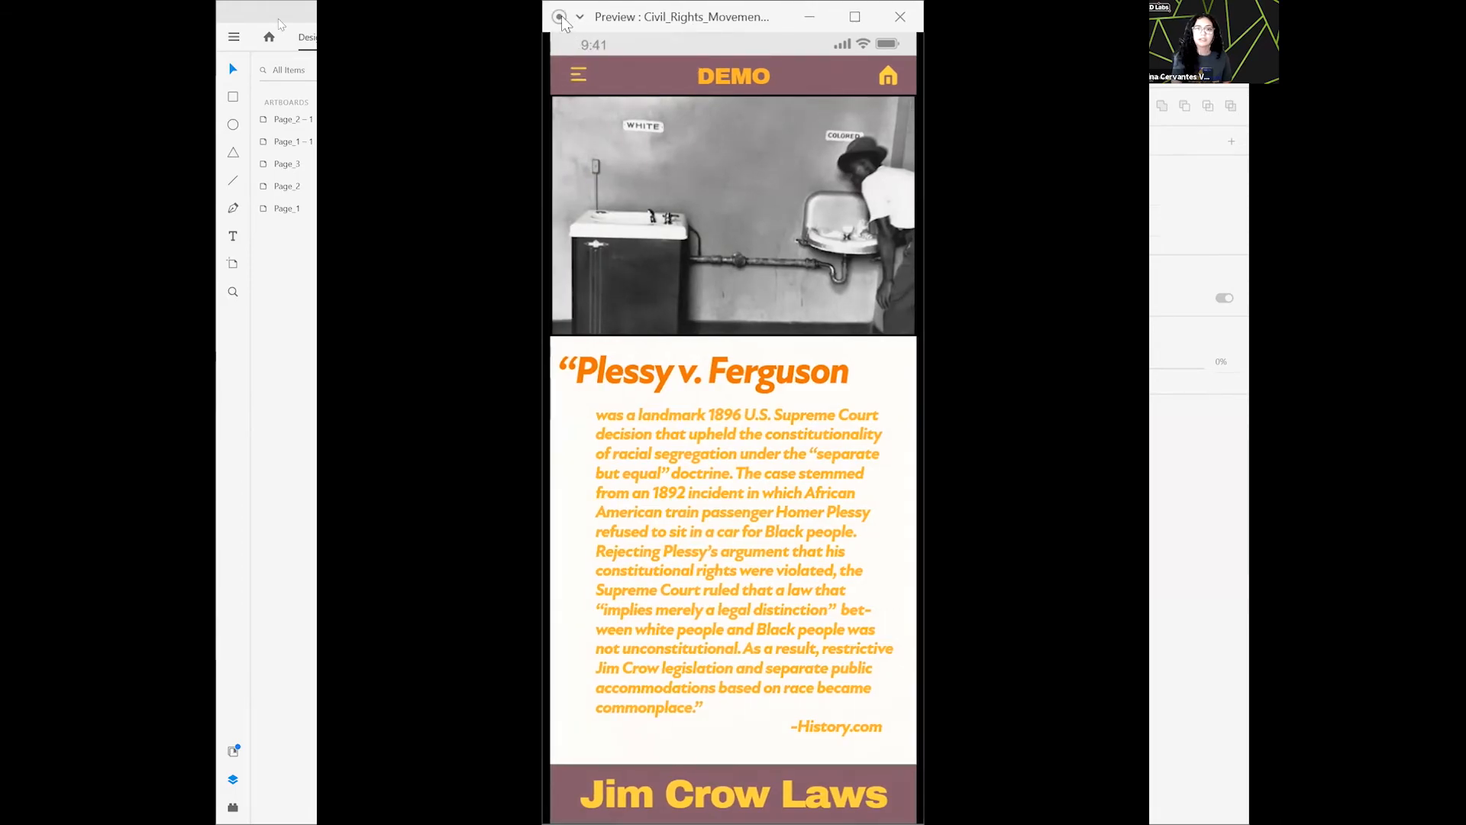
{"action": "mouse_move", "coordinate": [562, 18]}
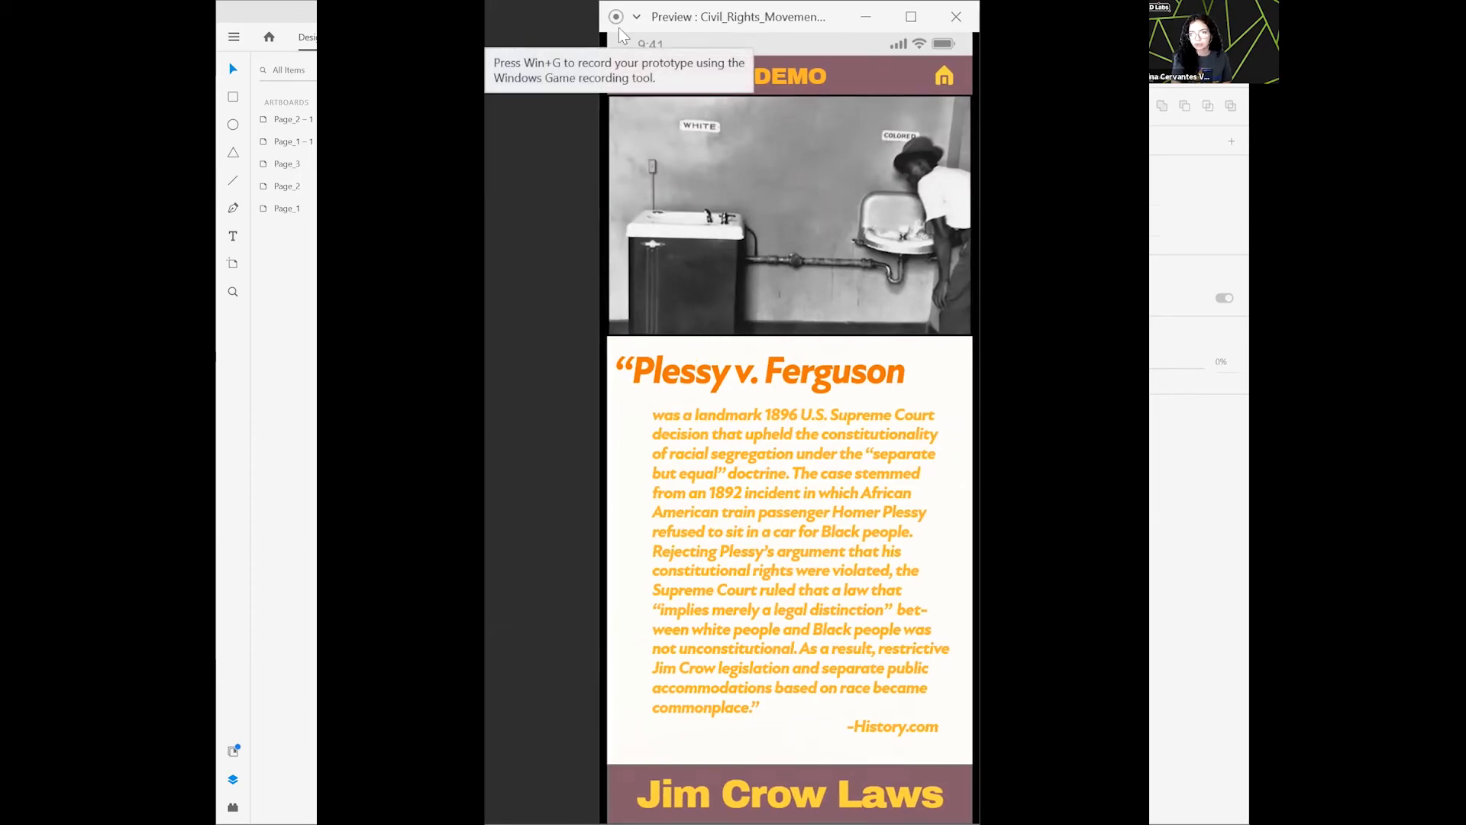
{"action": "left_click_drag", "start_coordinate": [618, 28], "coordinate": [562, 27]}
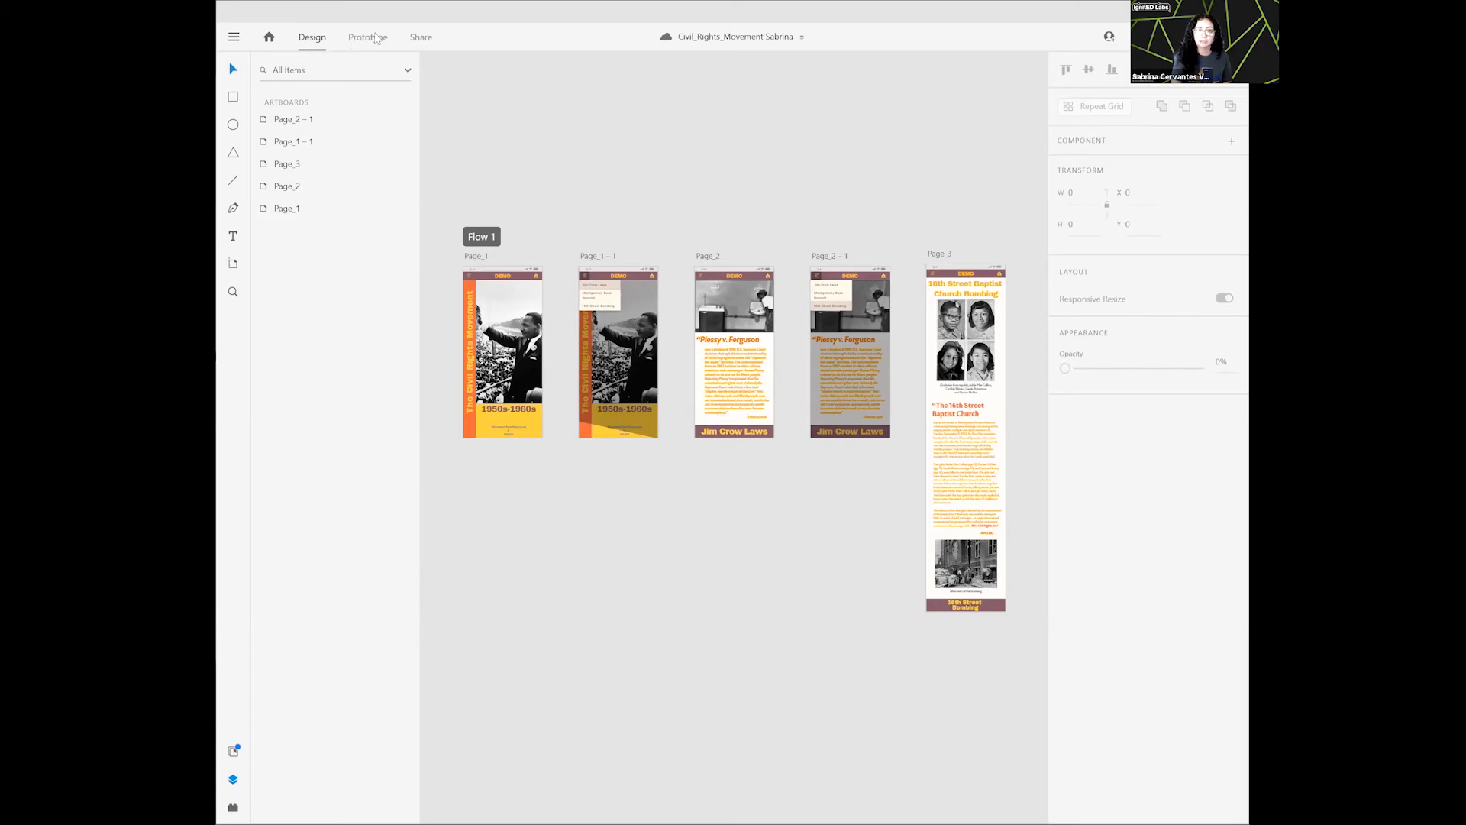
- Choose the Presentation view setting for the Flow 1 share link and copy the link
{"action": "left_click", "coordinate": [421, 37]}
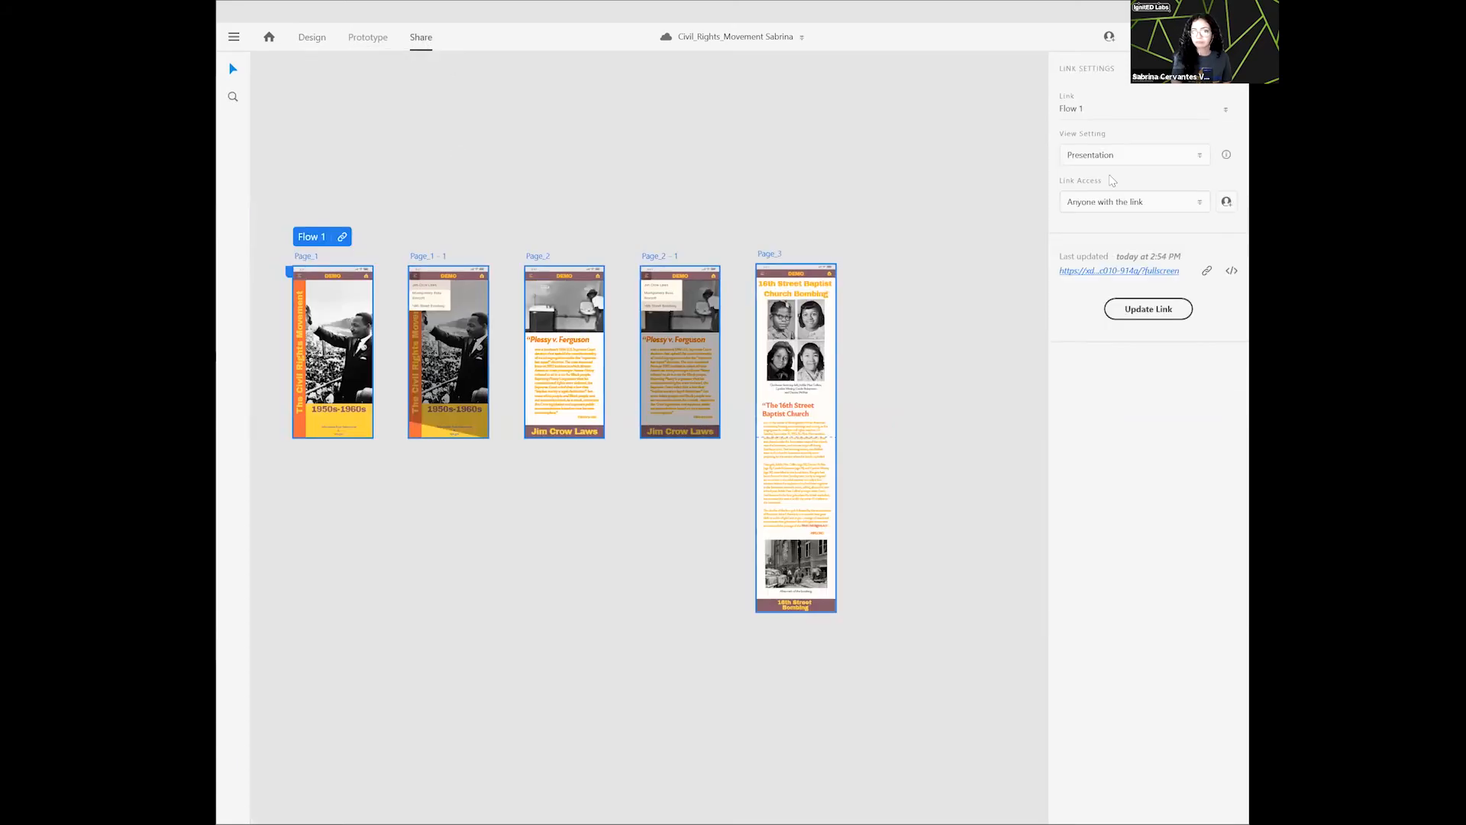
{"action": "left_click", "coordinate": [1106, 112]}
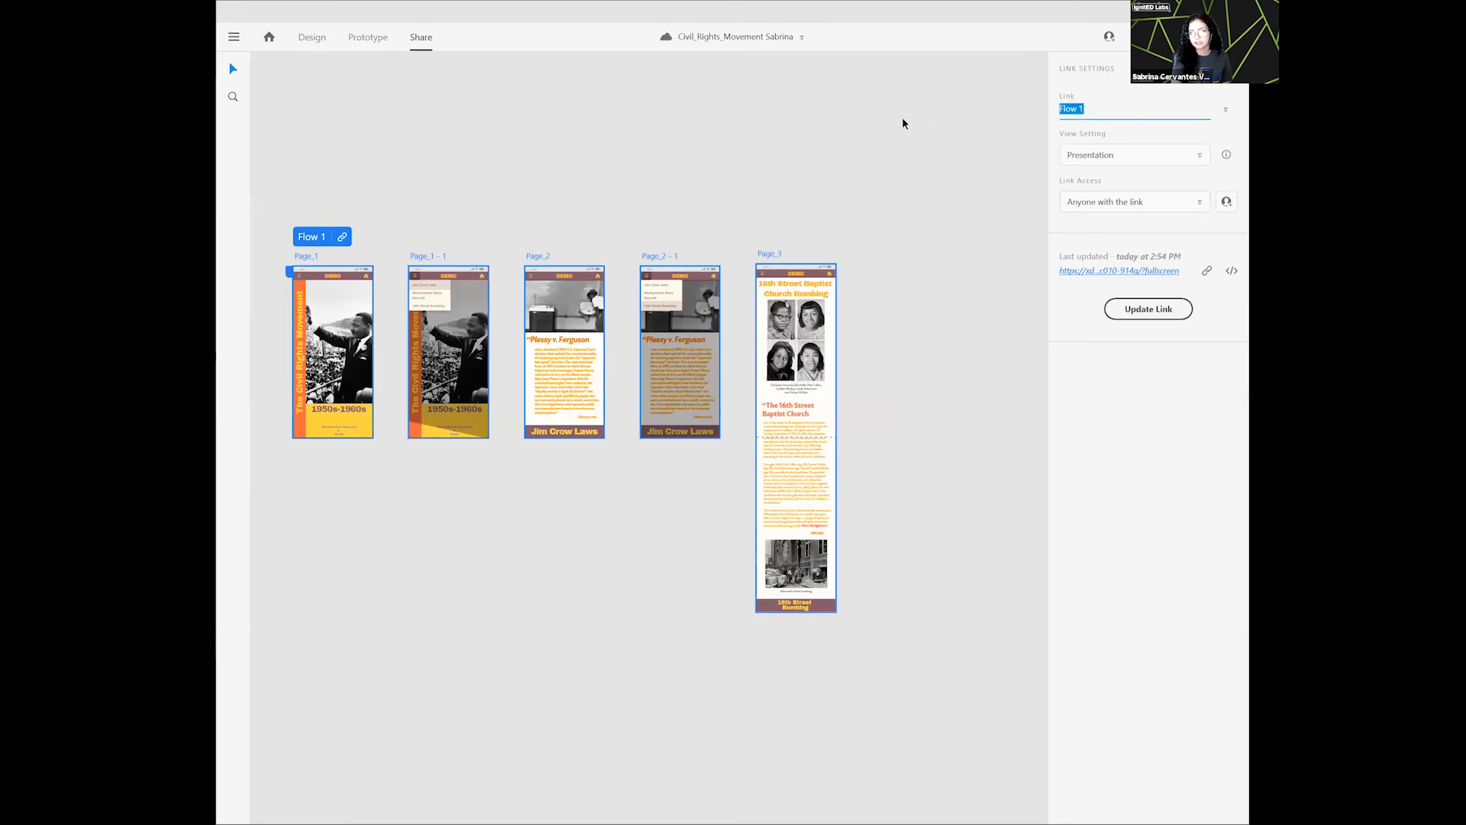
{"action": "left_click", "coordinate": [1166, 98]}
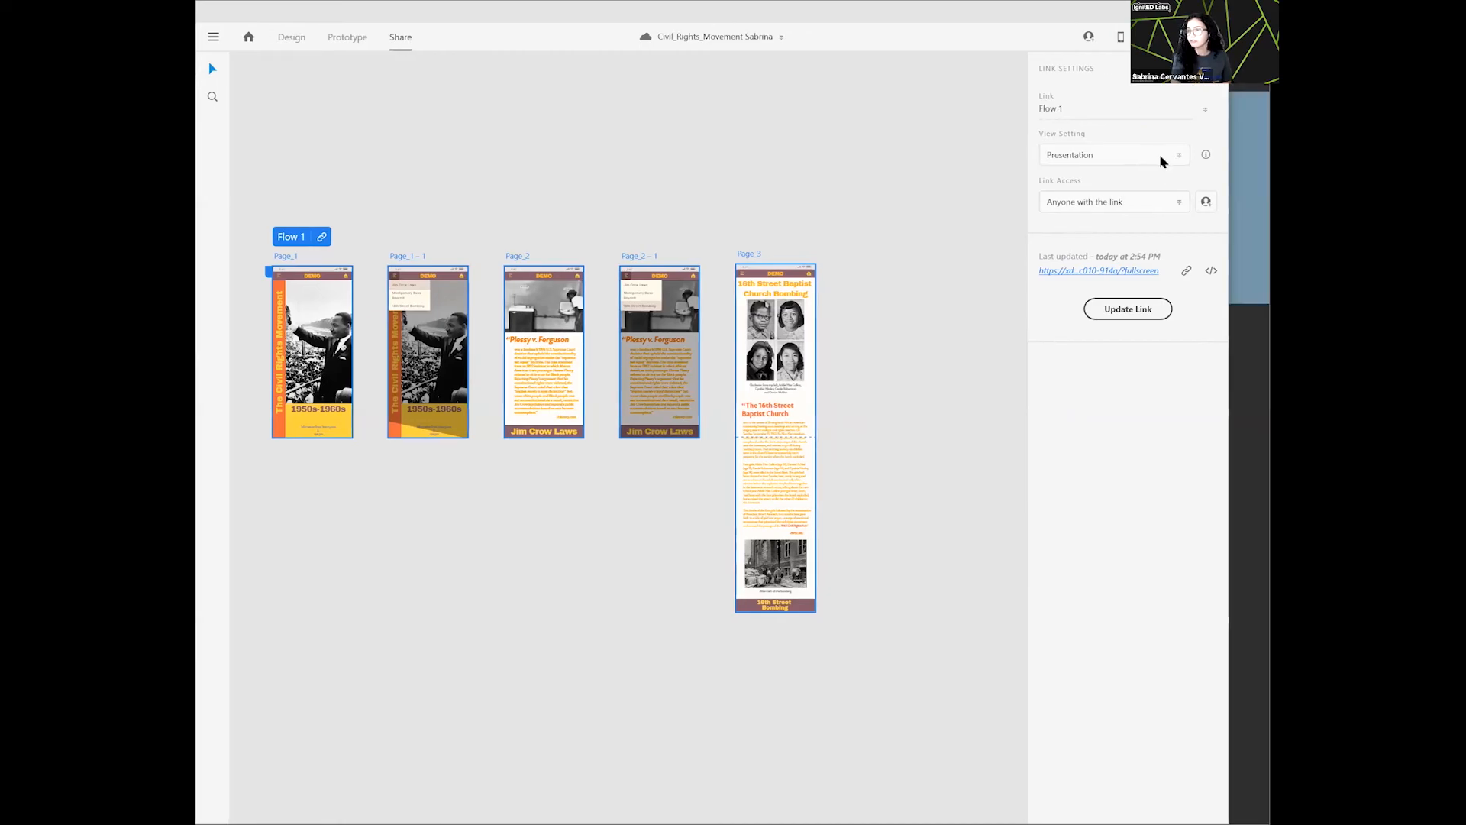
{"action": "left_click", "coordinate": [1192, 156]}
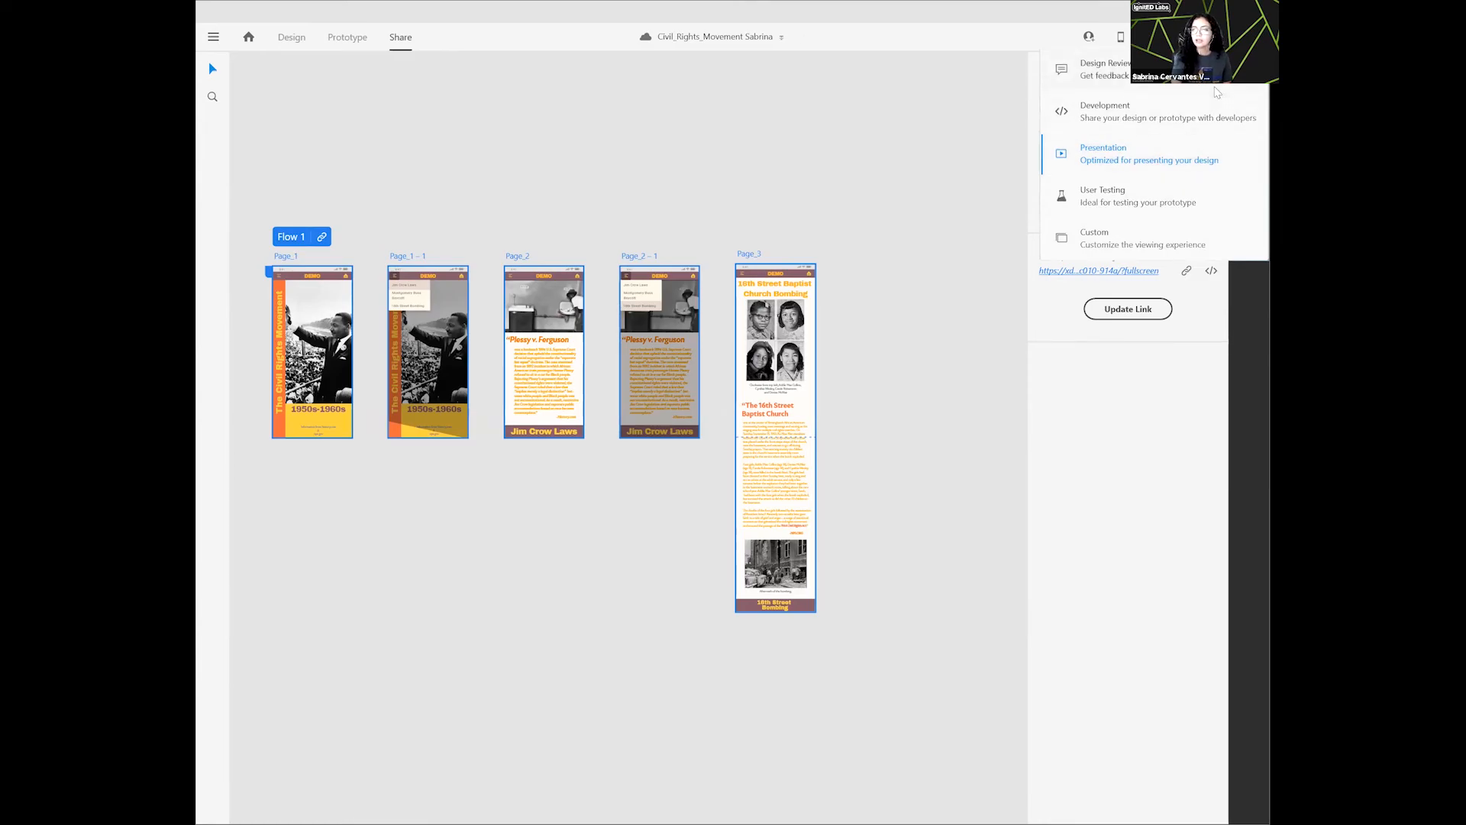
{"action": "left_click", "coordinate": [1179, 163]}
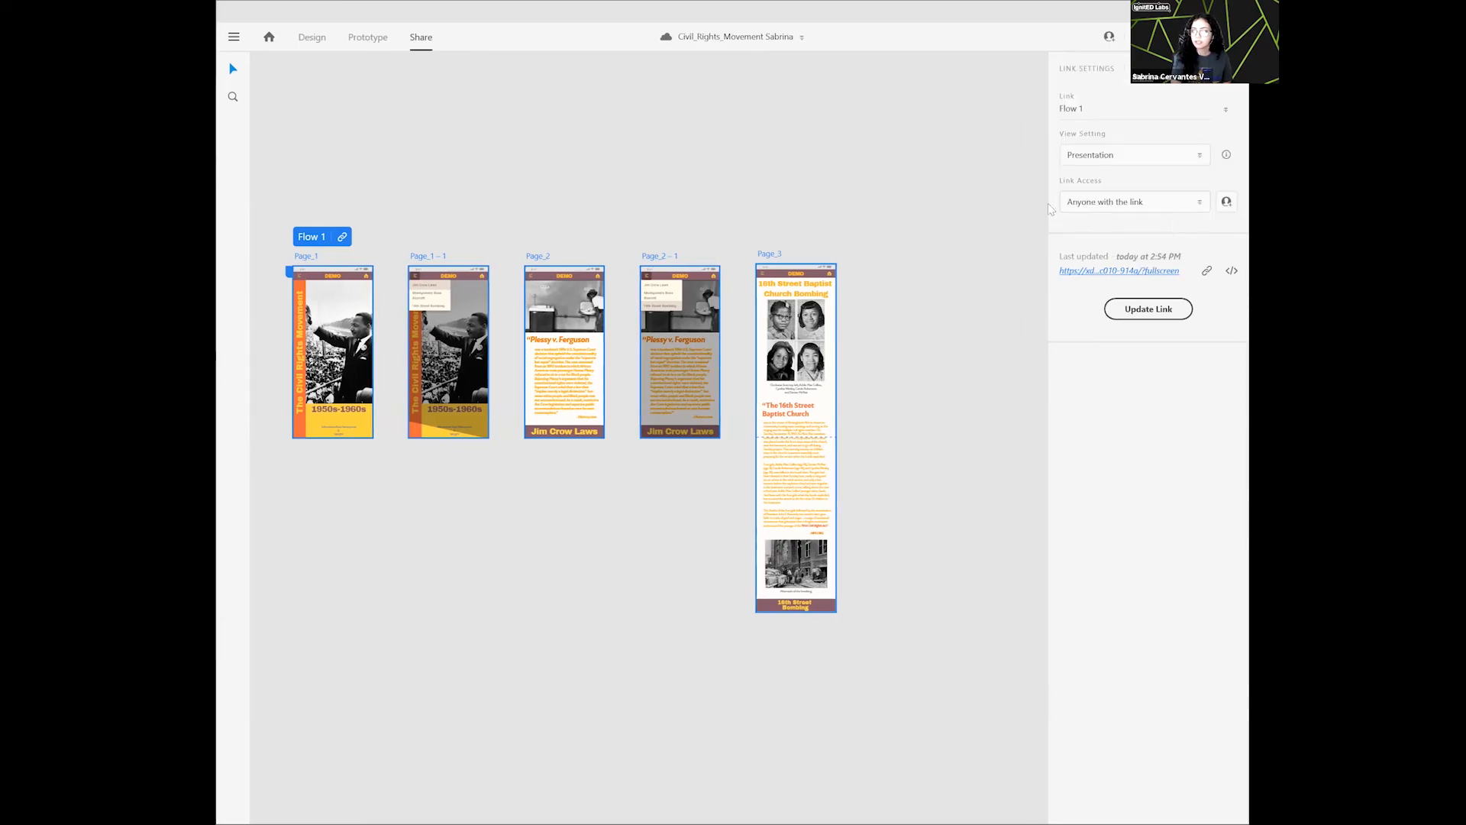
{"action": "left_click", "coordinate": [1206, 271]}
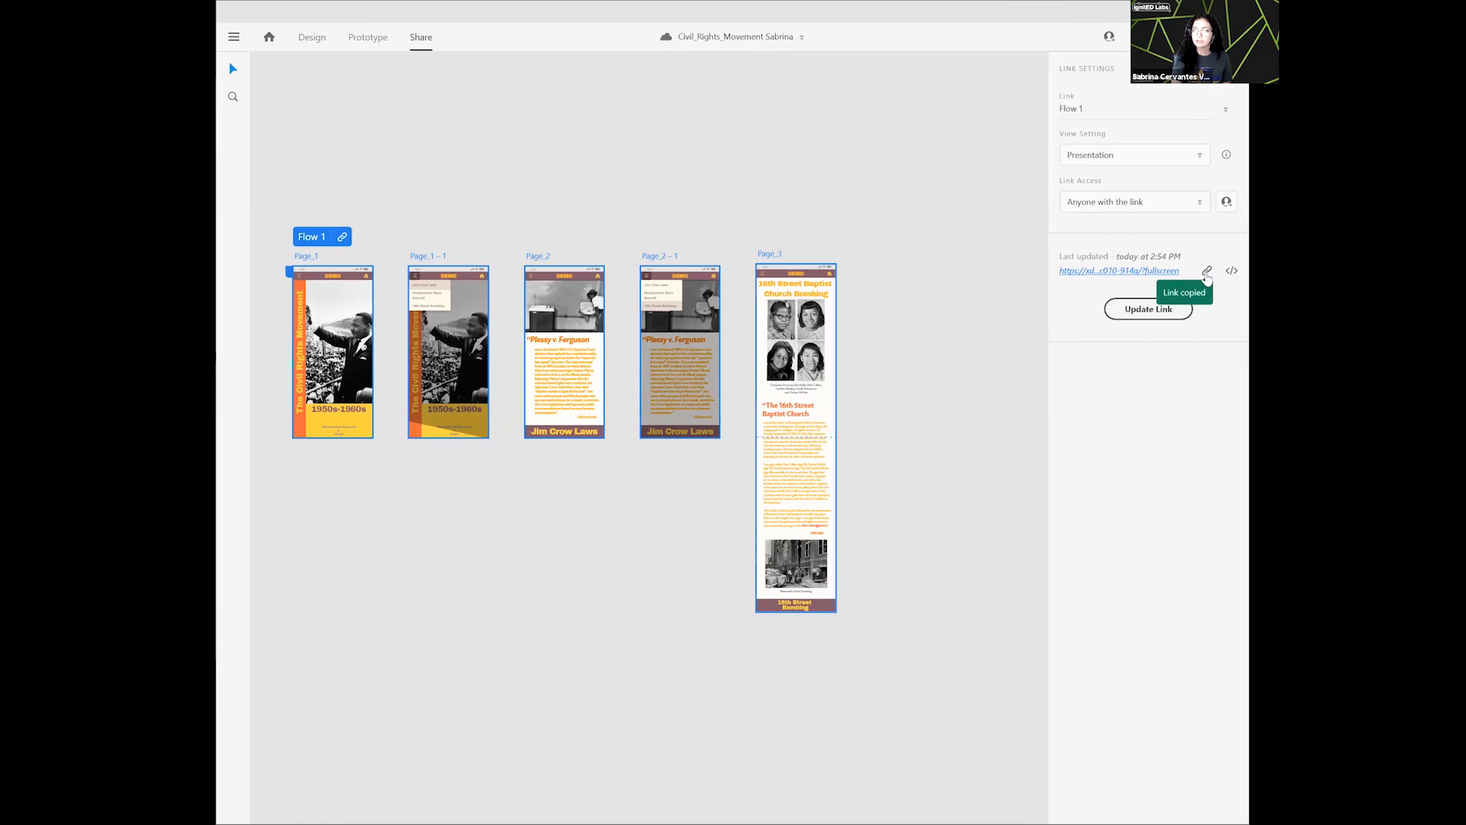